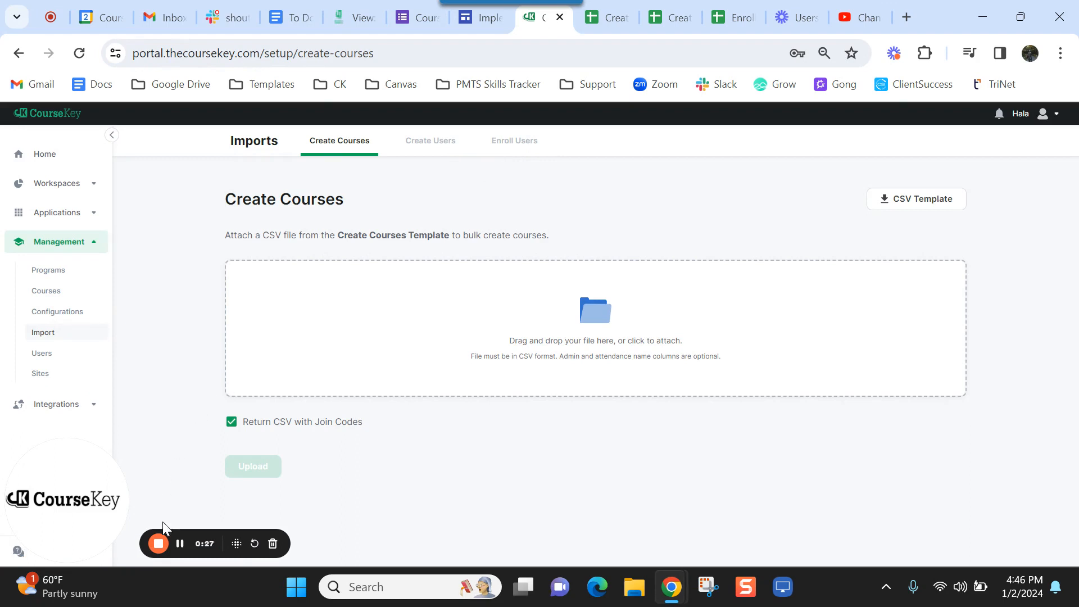
- Preview the Create Users and Enroll Users imports, then return to Create Courses and its template sheet
{"action": "left_click", "coordinate": [444, 158]}
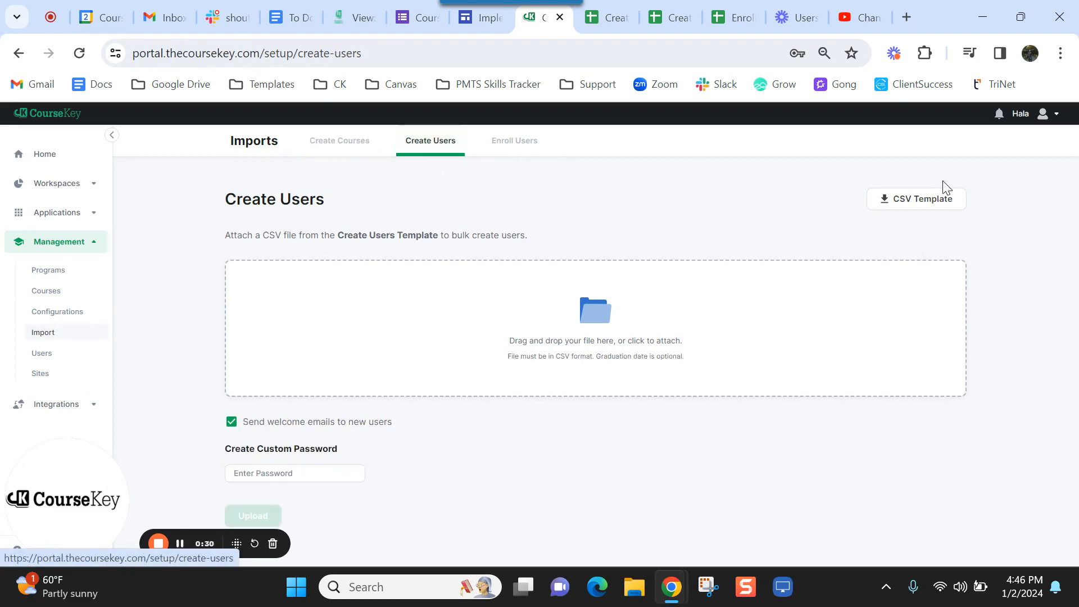
{"action": "left_click", "coordinate": [524, 142]}
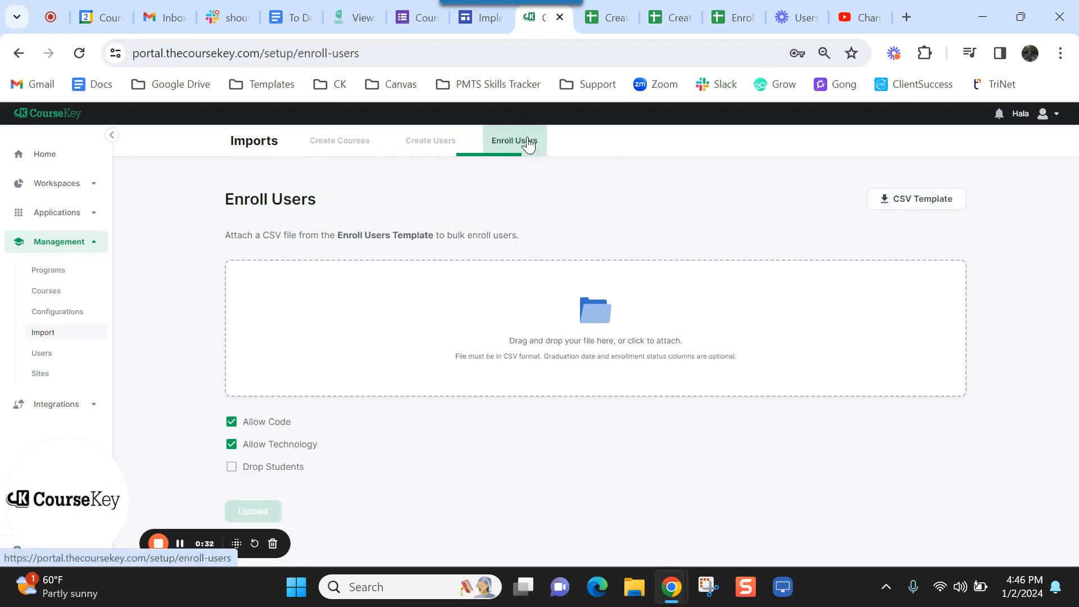
{"action": "left_click", "coordinate": [337, 157]}
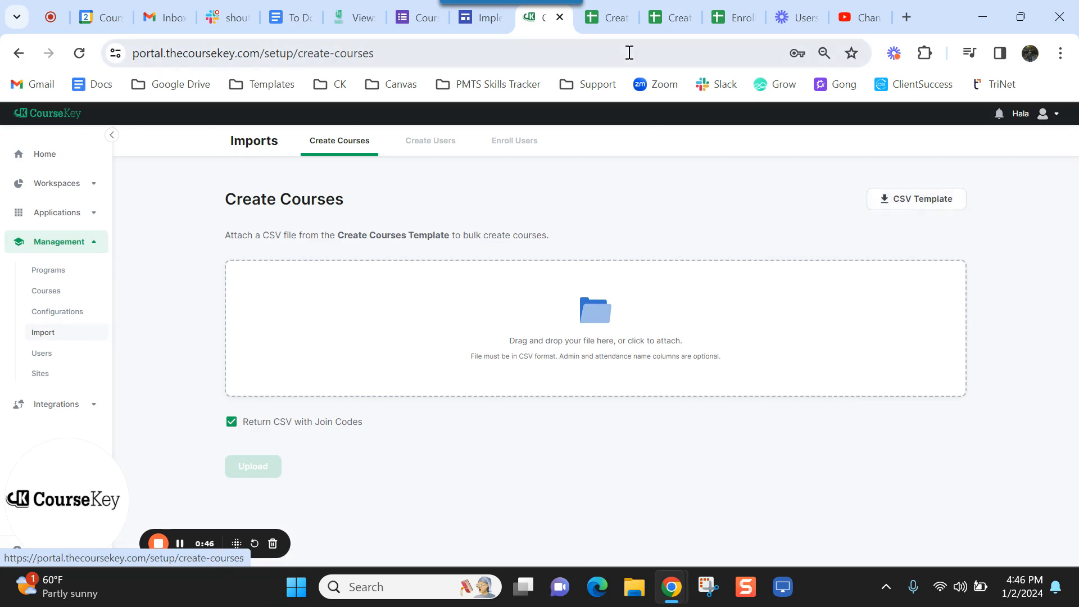
{"action": "left_click", "coordinate": [602, 22]}
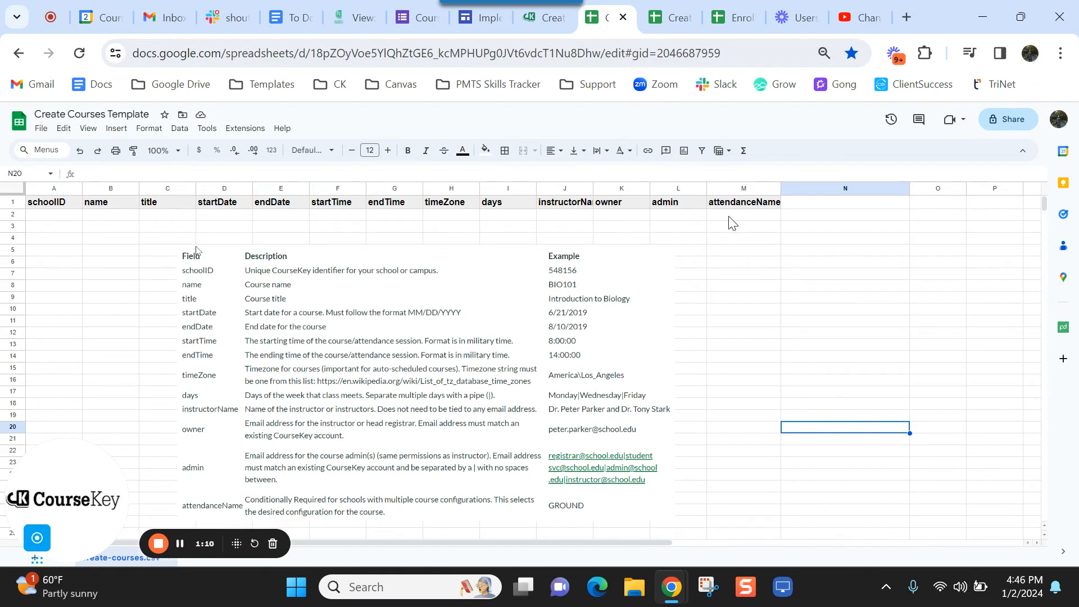
{"action": "left_click", "coordinate": [441, 306]}
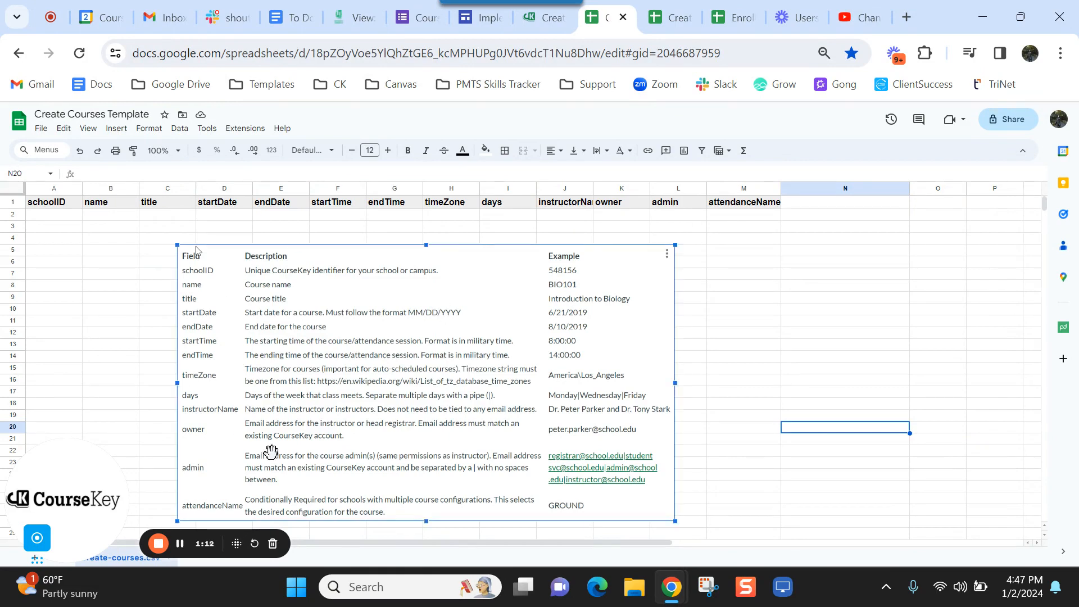
{"action": "left_click", "coordinate": [48, 221]}
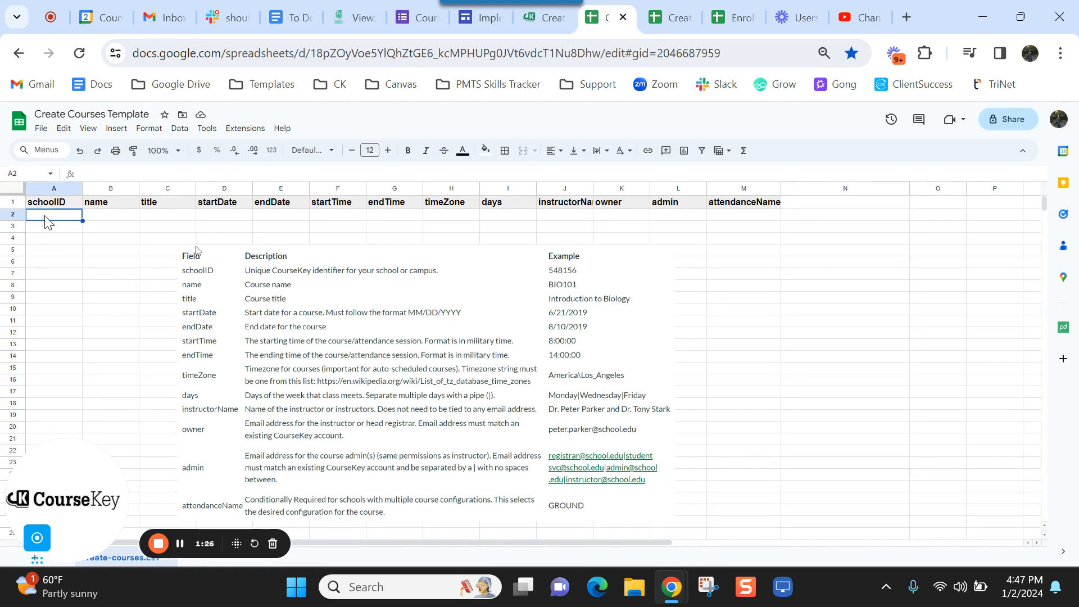
- Enter start time 08:00:00 in F2 and end time 14:00:00 in G2
{"action": "left_click", "coordinate": [102, 220]}
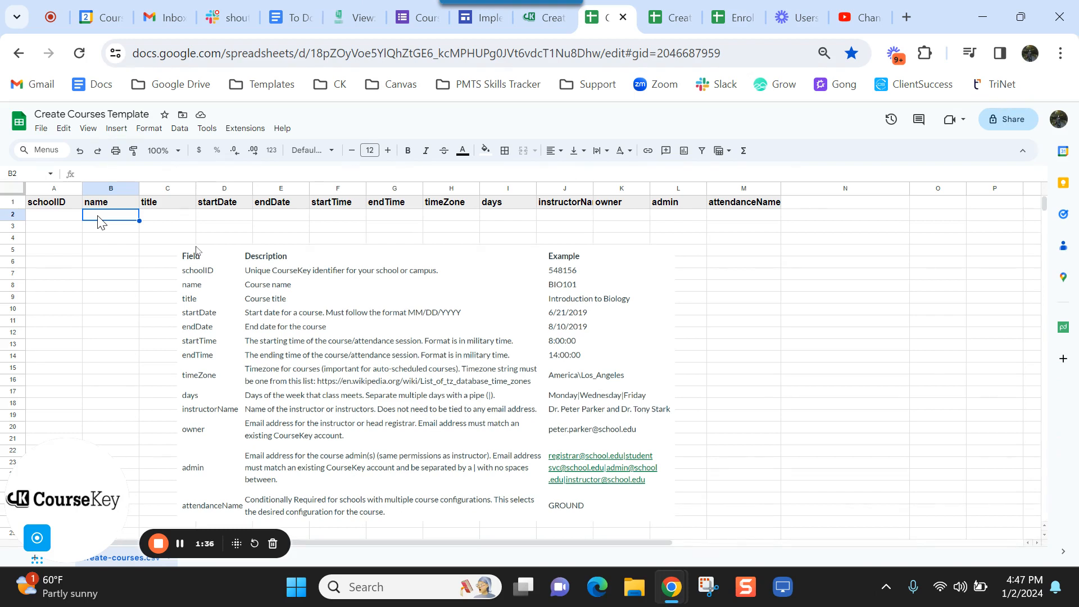
{"action": "left_click", "coordinate": [183, 223]}
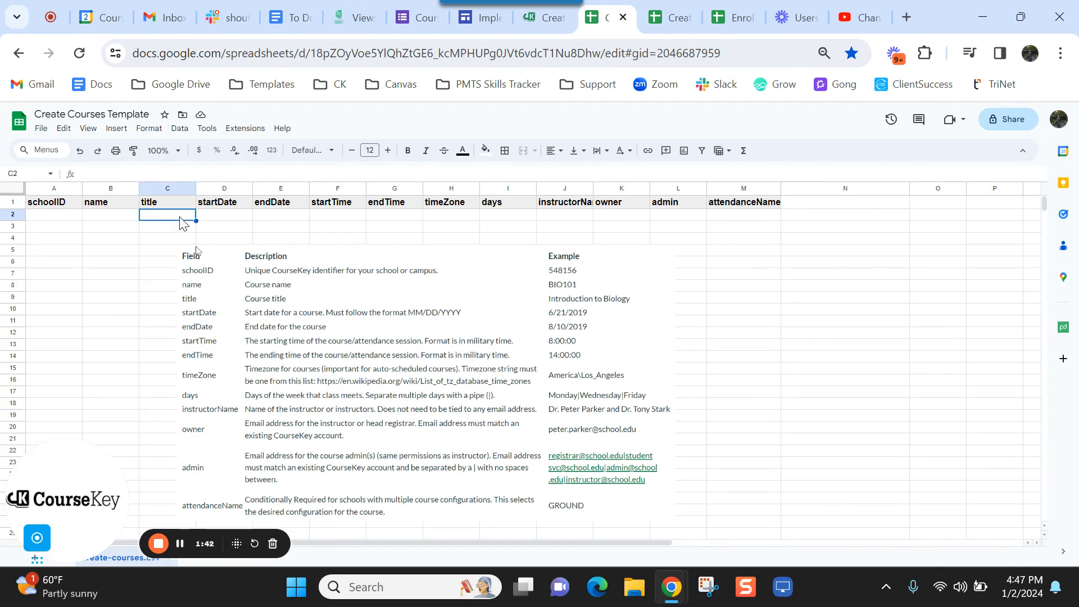
{"action": "left_click", "coordinate": [133, 223]}
{"action": "left_click", "coordinate": [156, 224]}
{"action": "left_click", "coordinate": [226, 224]}
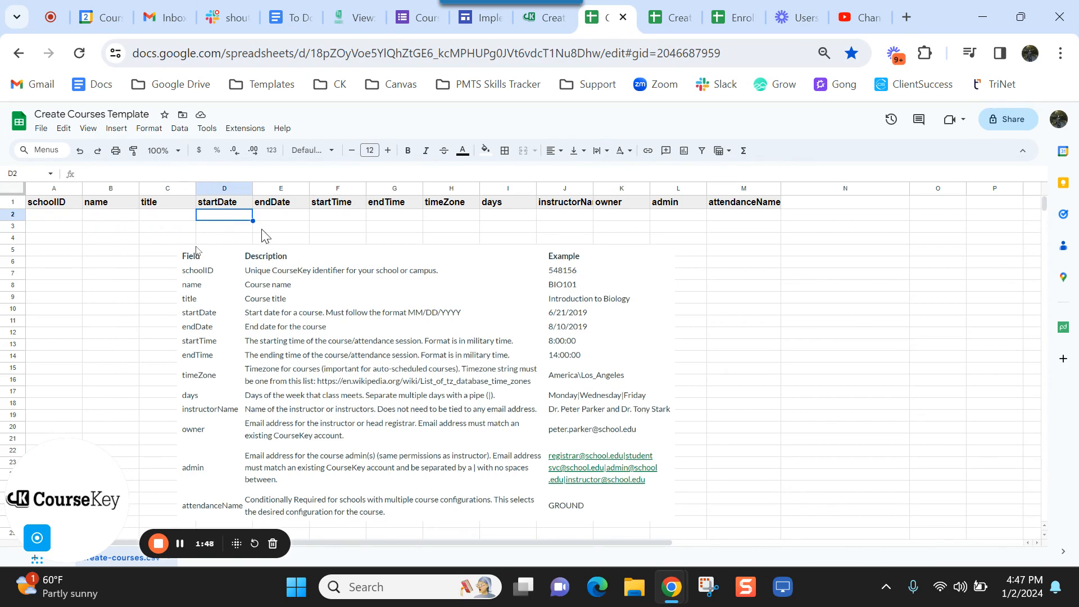
{"action": "left_click", "coordinate": [283, 227]}
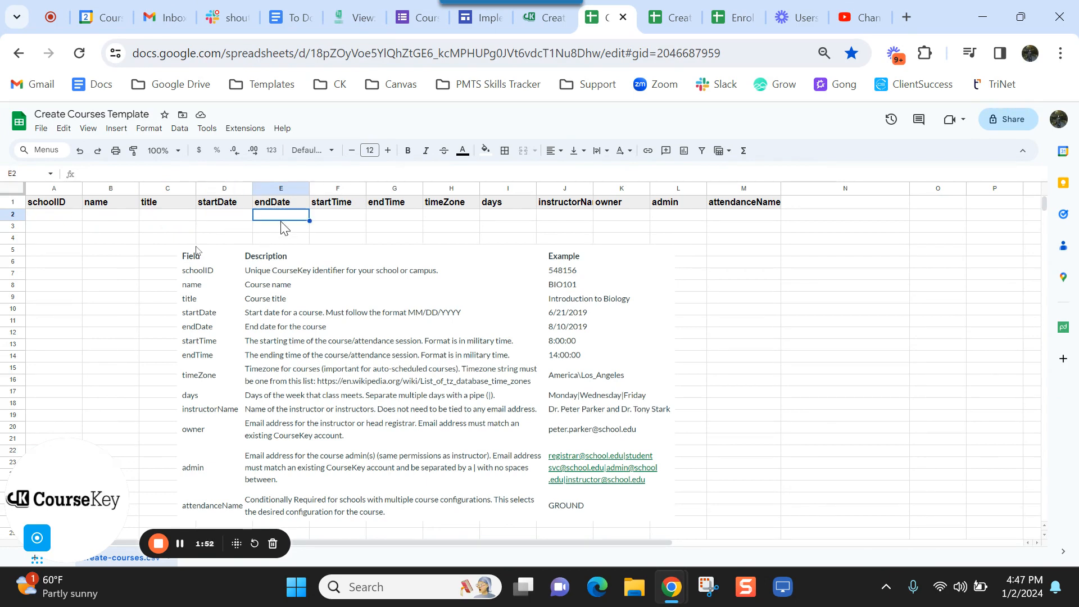
{"action": "left_click", "coordinate": [348, 219]}
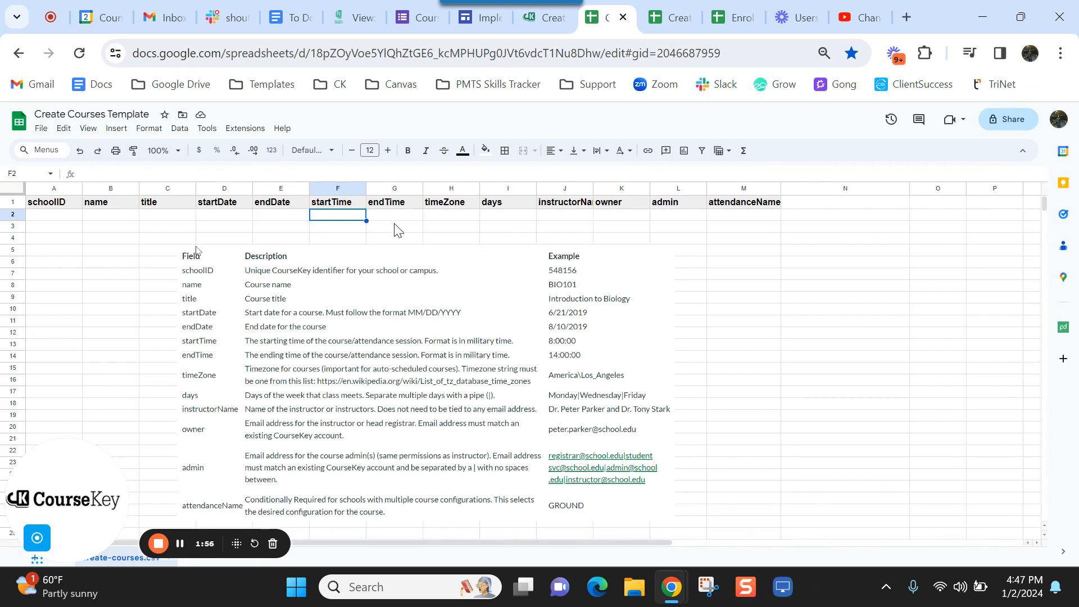
{"action": "left_click", "coordinate": [396, 222]}
{"action": "left_click", "coordinate": [341, 225]}
{"action": "type", "text": "08:00:00"}
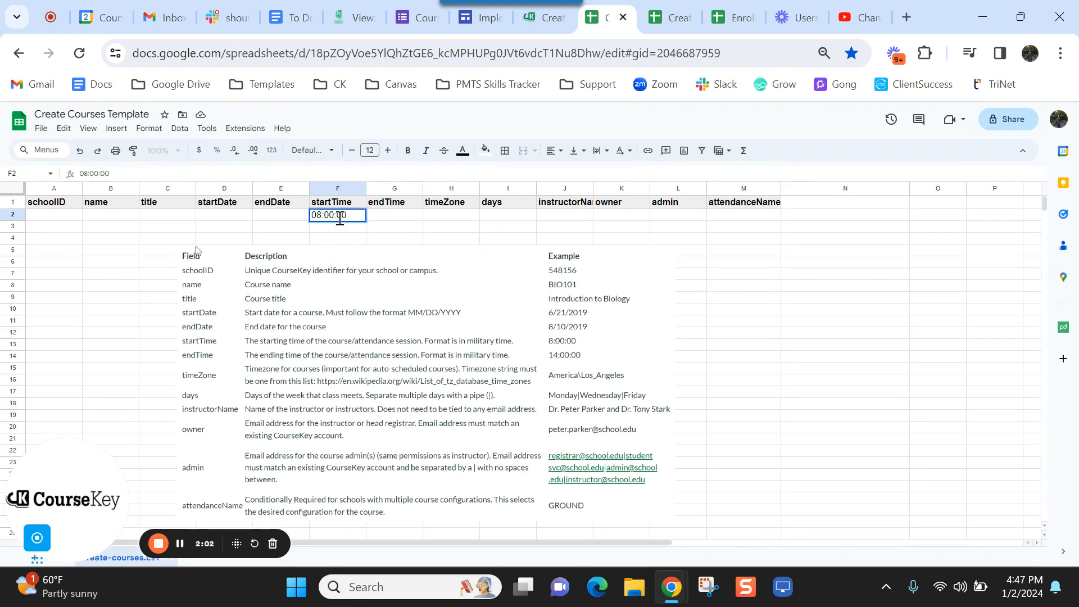
{"action": "left_click", "coordinate": [391, 219]}
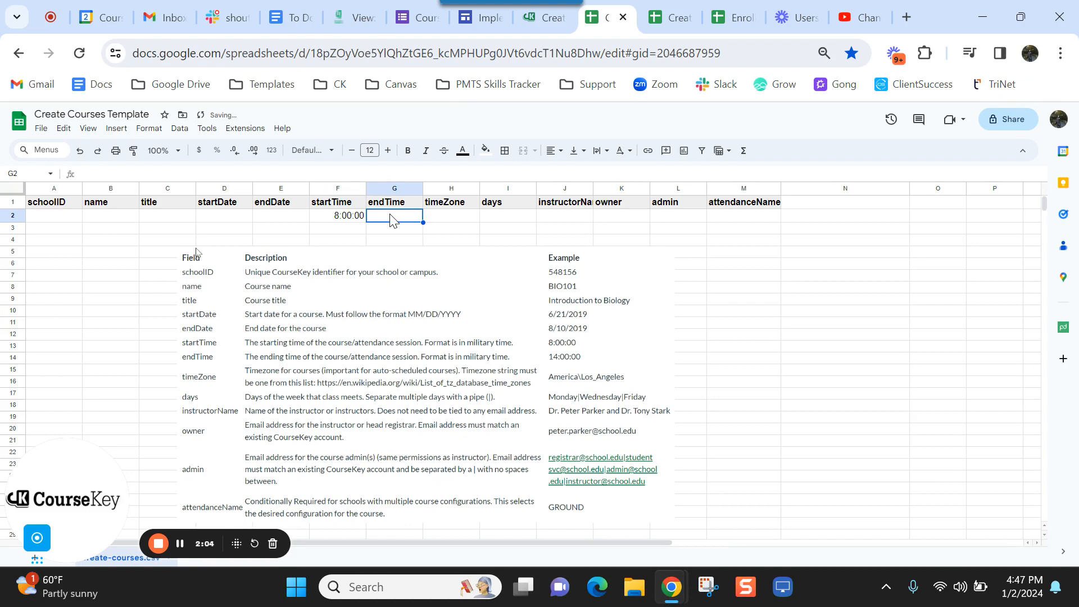
{"action": "type", "text": "14:00"}
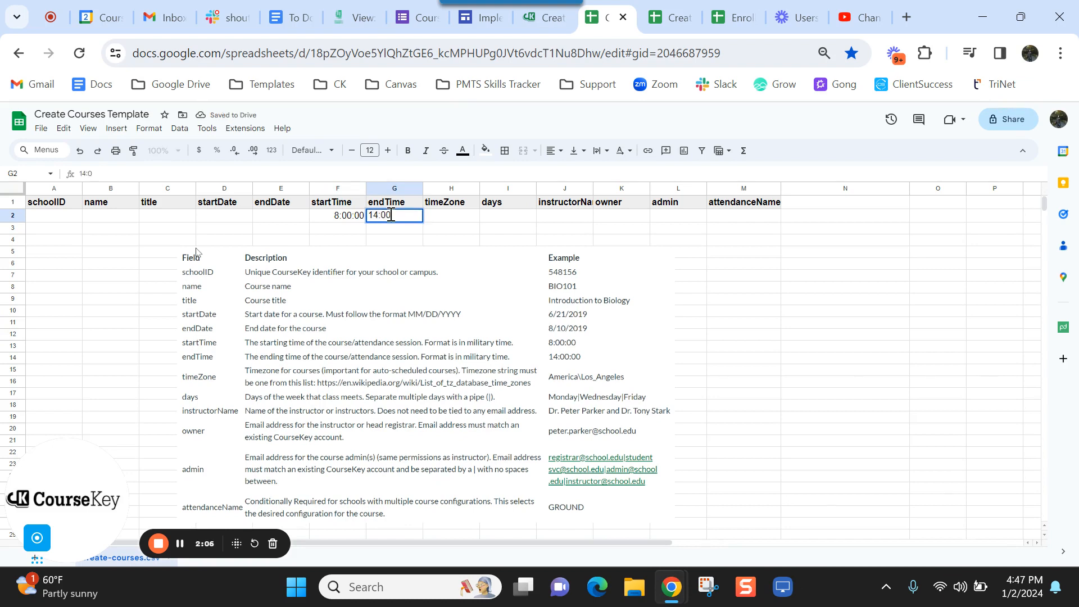
{"action": "type", "text": ":00"}
- Widen column H and set the time zone to America/Chicago
{"action": "left_click", "coordinate": [447, 224]}
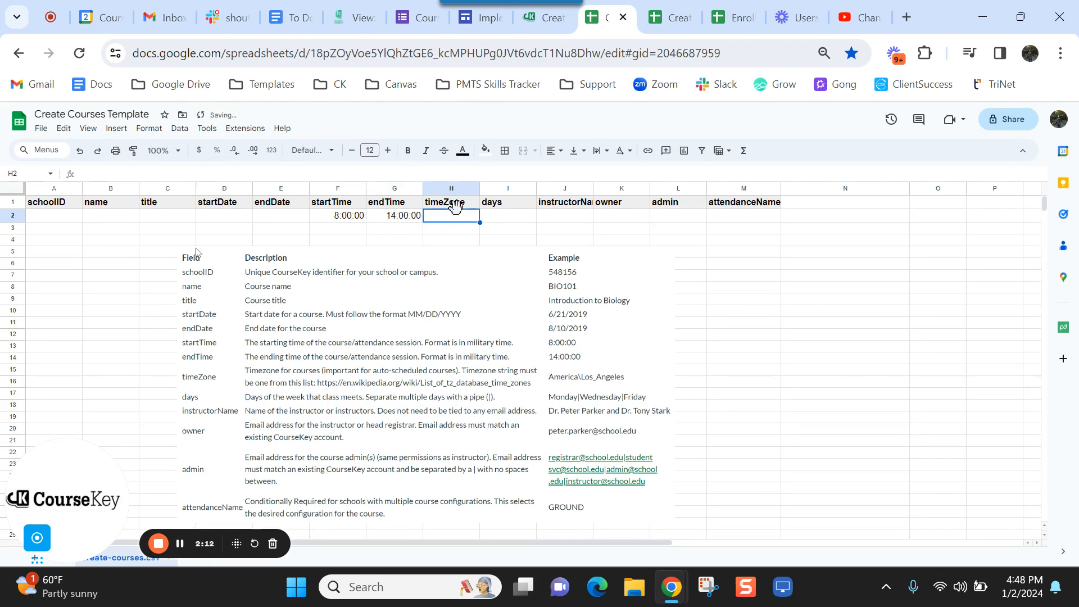
{"action": "left_click_drag", "start_coordinate": [480, 188], "coordinate": [506, 189]}
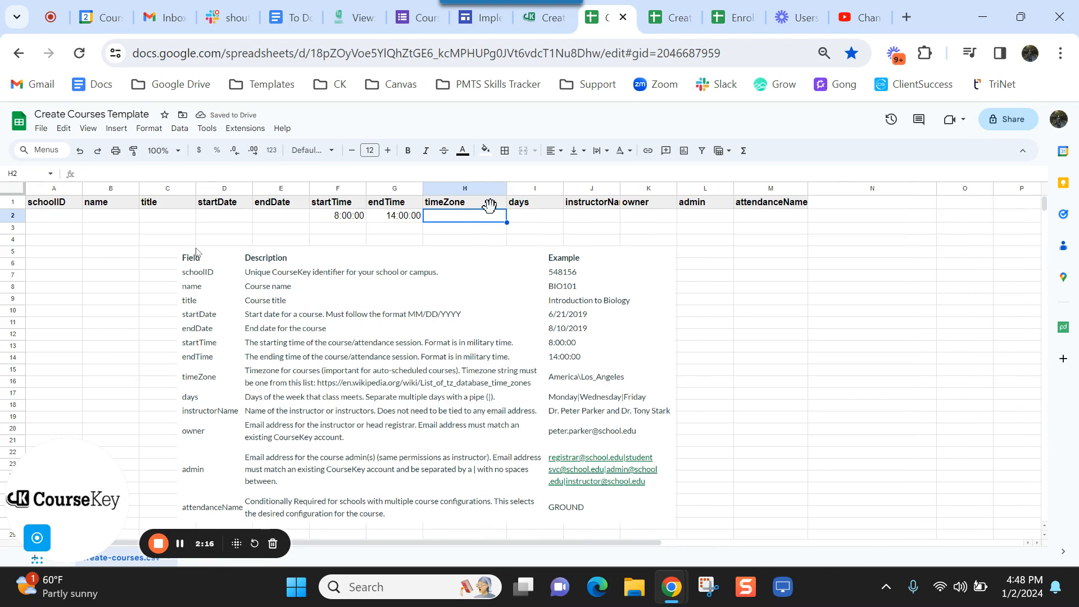
{"action": "type", "text": "America"}
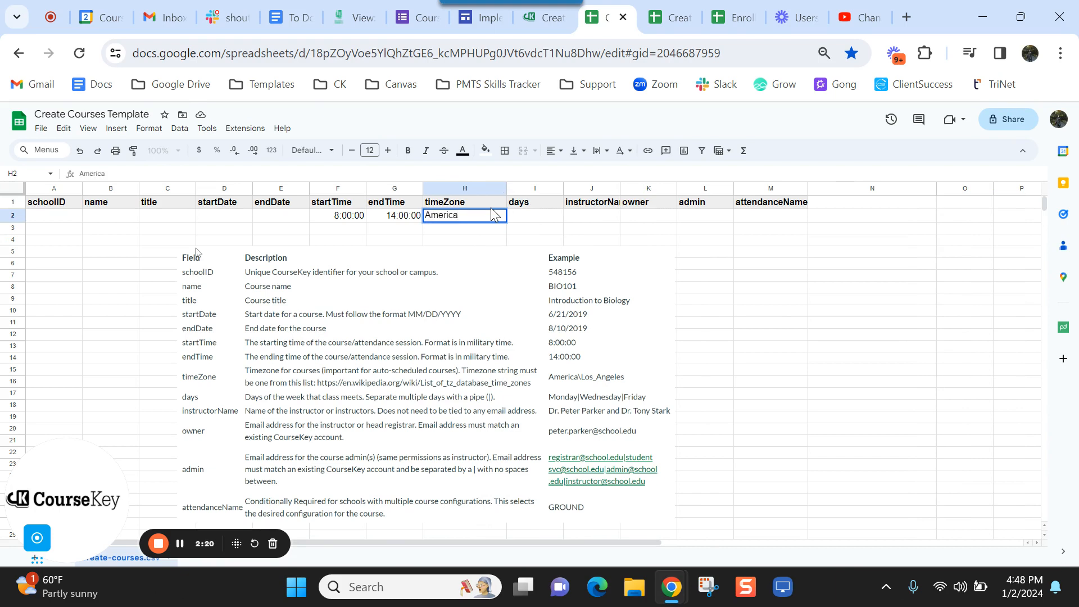
{"action": "type", "text": "/"}
{"action": "type", "text": "Lo"}
{"action": "type", "text": "s_ang"}
{"action": "key", "text": "BackSpace"}
{"action": "key", "text": "BackSpace"}
{"action": "key", "text": "BackSpace"}
{"action": "type", "text": "Angeles"}
{"action": "key", "text": "BackSpace"}
{"action": "key", "text": "BackSpace"}
{"action": "key", "text": "BackSpace"}
{"action": "key", "text": "BackSpace"}
{"action": "key", "text": "BackSpace"}
{"action": "key", "text": "BackSpace"}
{"action": "key", "text": "BackSpace"}
{"action": "key", "text": "BackSpace"}
{"action": "key", "text": "BackSpace"}
{"action": "key", "text": "BackSpace"}
{"action": "key", "text": "BackSpace"}
{"action": "type", "text": "Chicago"}
{"action": "left_click", "coordinate": [556, 218]}
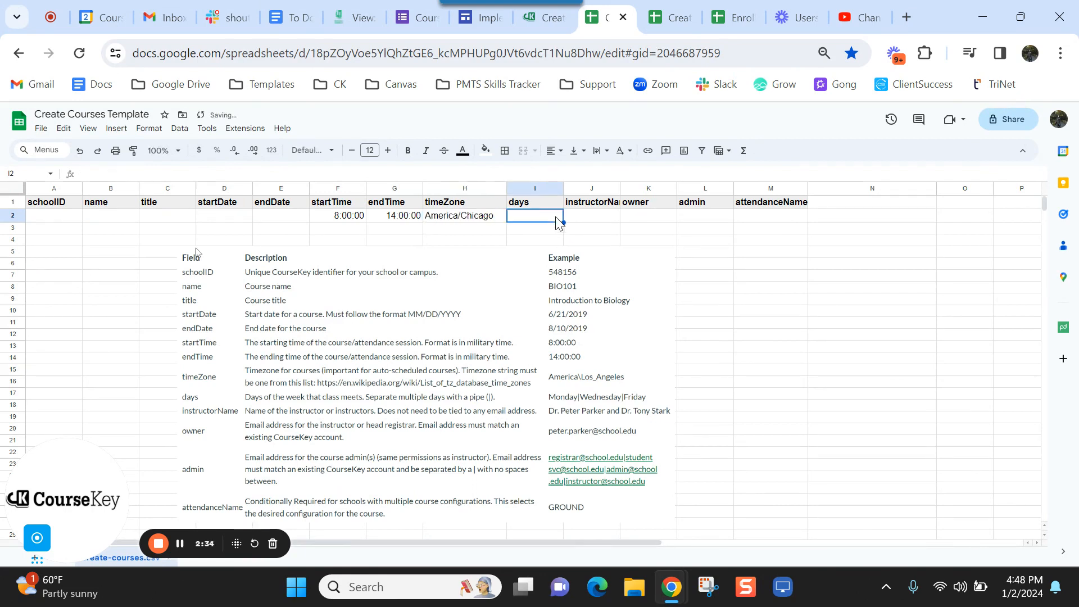
- Widen column I and enter the class days Monday | Tuesday | Wednesday
{"action": "left_click_drag", "start_coordinate": [564, 189], "coordinate": [633, 189]}
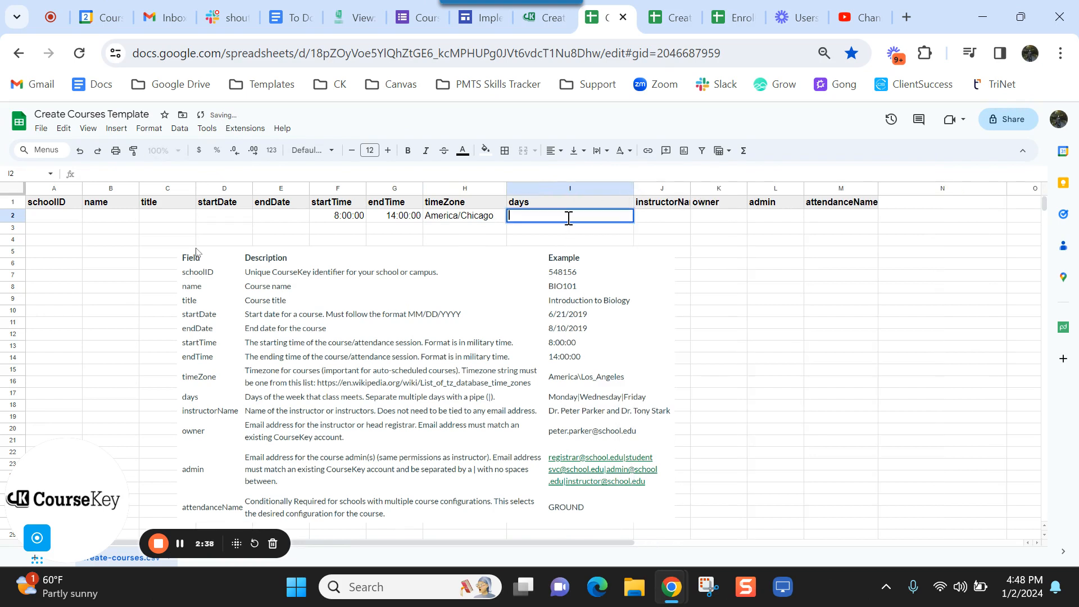
{"action": "type", "text": "Monday"}
{"action": "type", "text": "|"}
{"action": "type", "text": "Tuesday"}
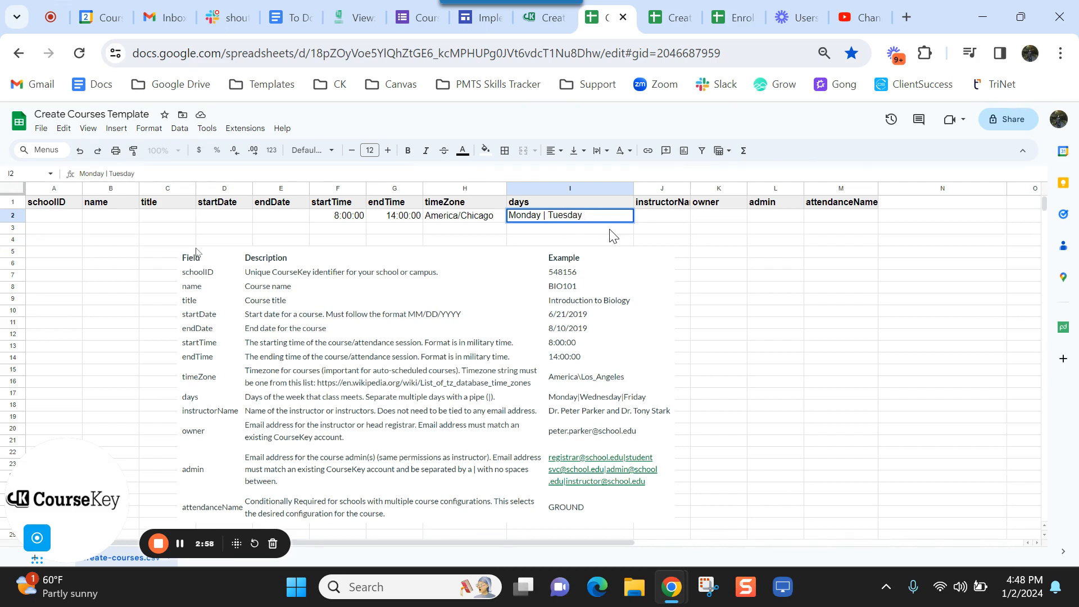
{"action": "type", "text": " | Wednesday"}
{"action": "left_click", "coordinate": [680, 218]}
- Widen column J and enter the instructor's full name in J2
{"action": "left_click_drag", "start_coordinate": [692, 189], "coordinate": [753, 189]}
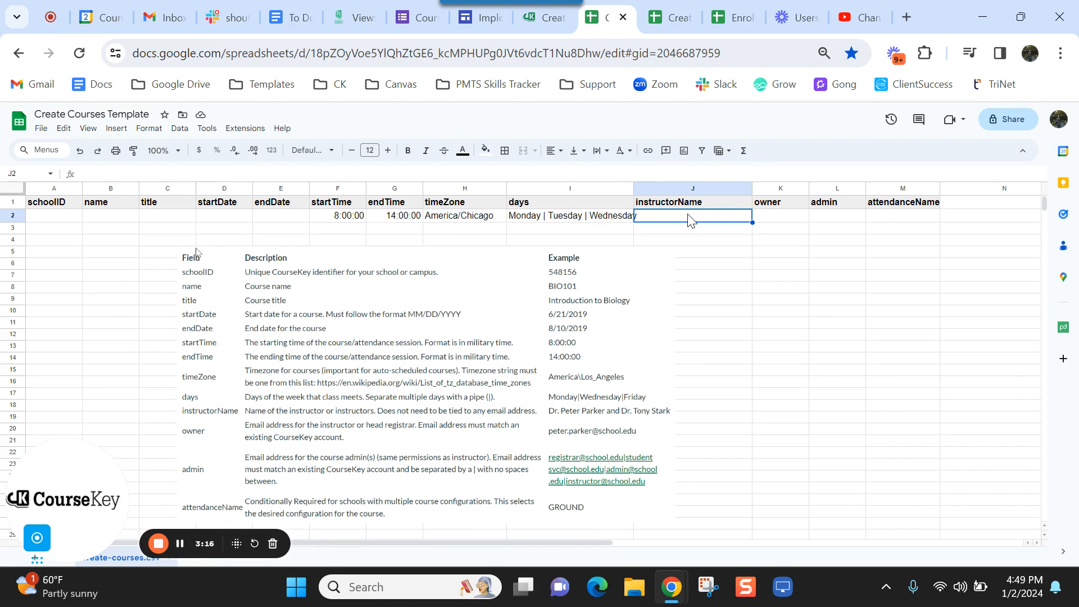
{"action": "type", "text": "Learn"}
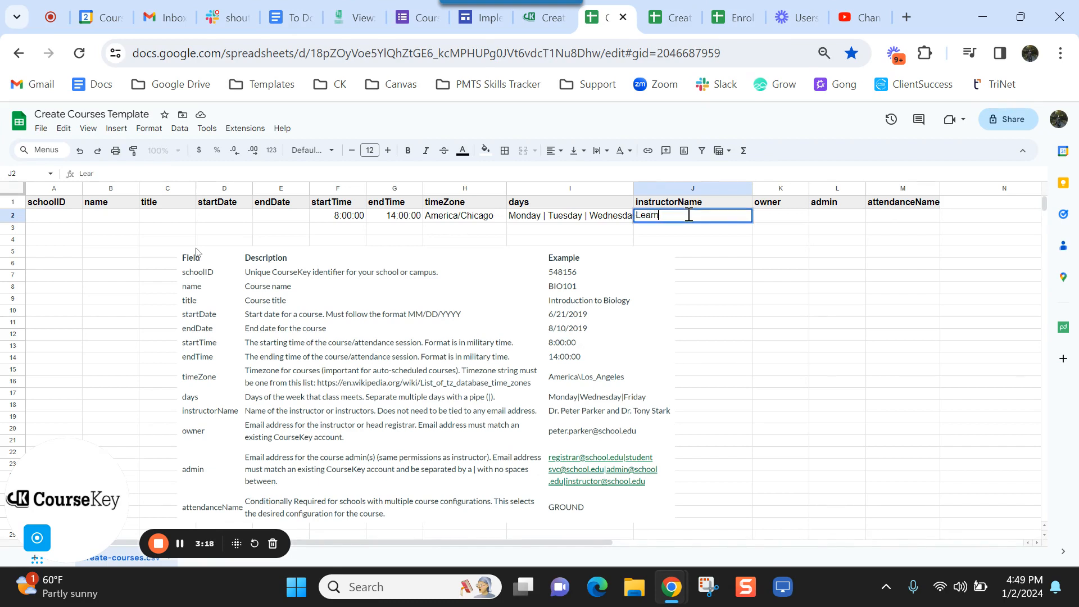
{"action": "type", "text": "ing Leader"}
{"action": "key", "text": "BackSpace"}
{"action": "key", "text": "BackSpace"}
{"action": "key", "text": "BackSpace"}
{"action": "key", "text": "BackSpace"}
{"action": "key", "text": "BackSpace"}
{"action": "key", "text": "BackSpace"}
{"action": "key", "text": "BackSpace"}
{"action": "key", "text": "BackSpace"}
{"action": "key", "text": "BackSpace"}
{"action": "key", "text": "BackSpace"}
{"action": "key", "text": "BackSpace"}
{"action": "key", "text": "BackSpace"}
{"action": "key", "text": "BackSpace"}
{"action": "key", "text": "BackSpace"}
{"action": "key", "text": "BackSpace"}
{"action": "type", "text": "Dr. Petter Parker"}
- Widen the owner column K and enter the owner's e-mail address
{"action": "left_click", "coordinate": [764, 219]}
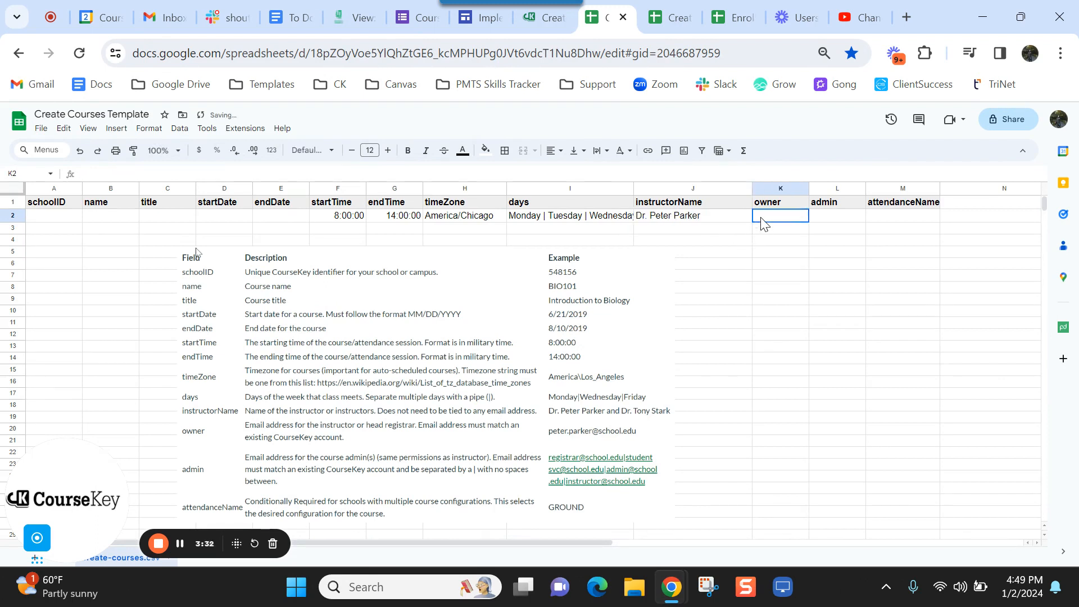
{"action": "left_click_drag", "start_coordinate": [809, 190], "coordinate": [849, 203]}
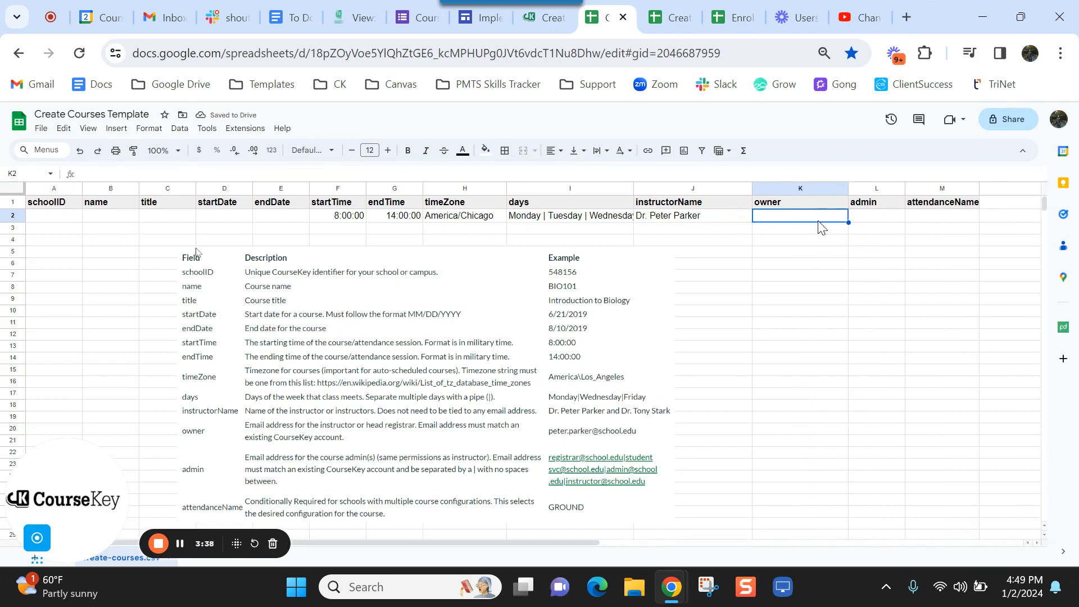
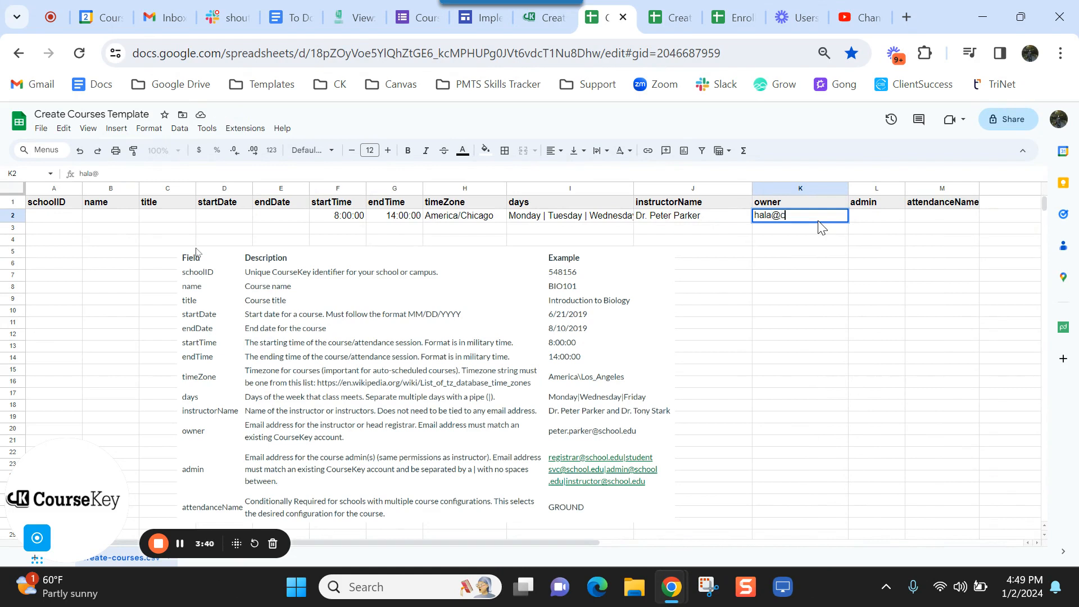
- Enter two pipe-separated admin e-mail addresses in L2 and widen column L to fit them
{"action": "left_click_drag", "start_coordinate": [906, 187], "coordinate": [986, 187]}
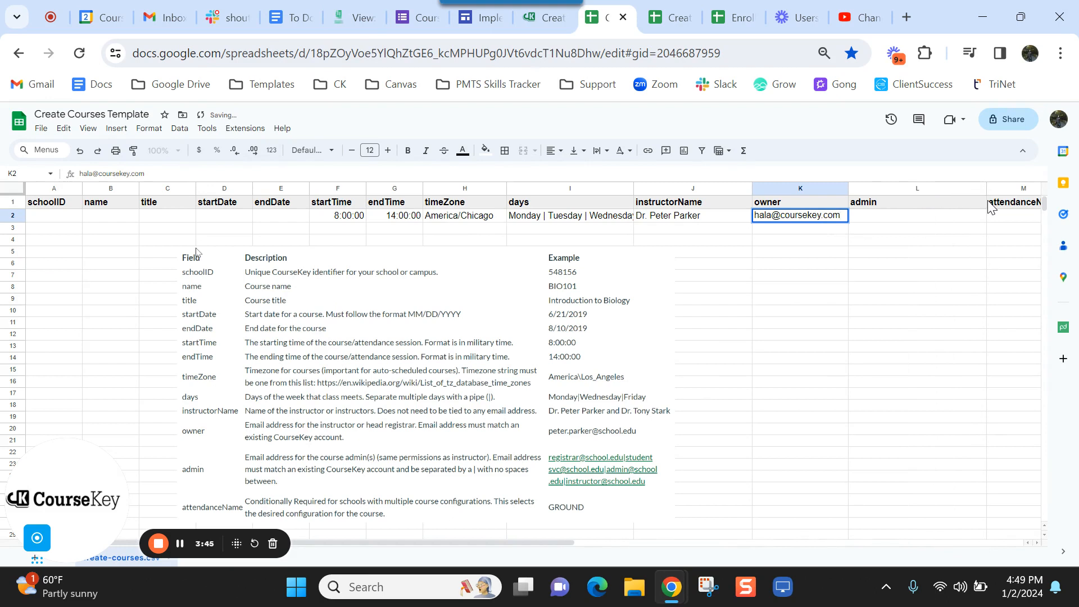
{"action": "left_click", "coordinate": [954, 218]}
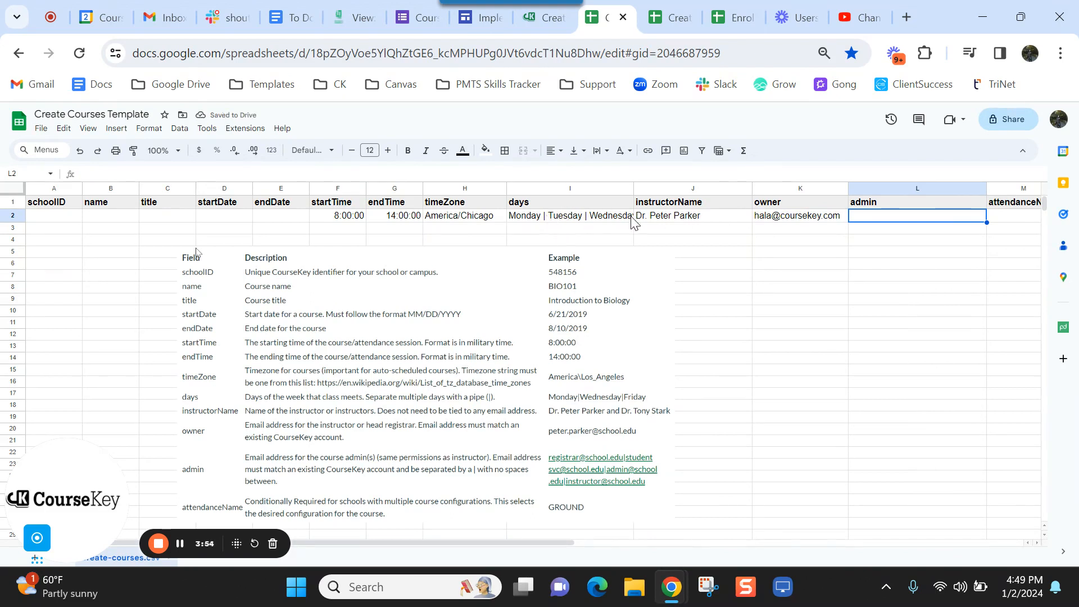
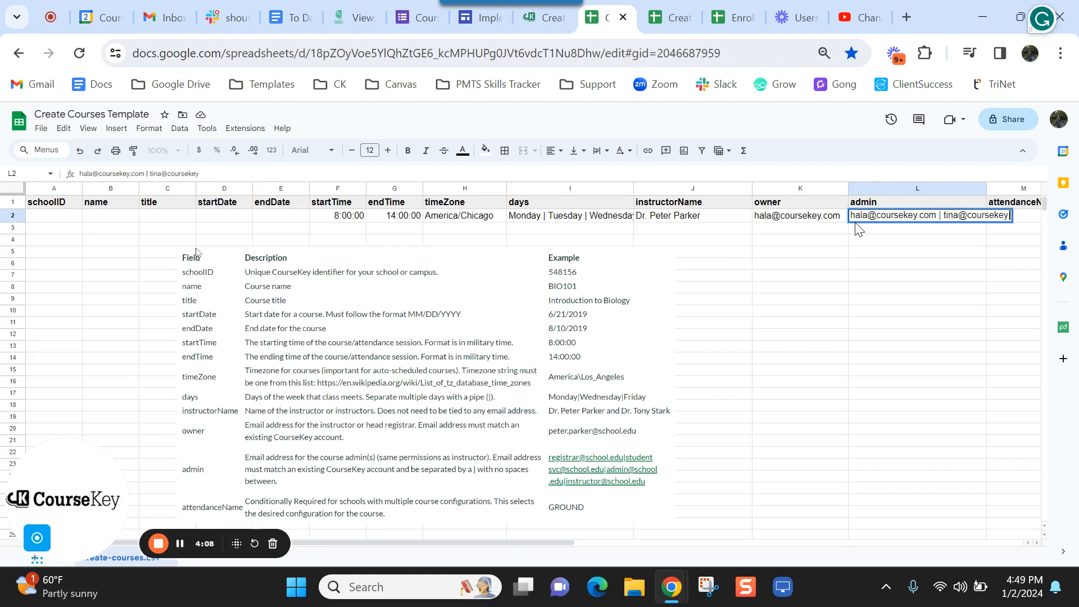
{"action": "left_click", "coordinate": [951, 236]}
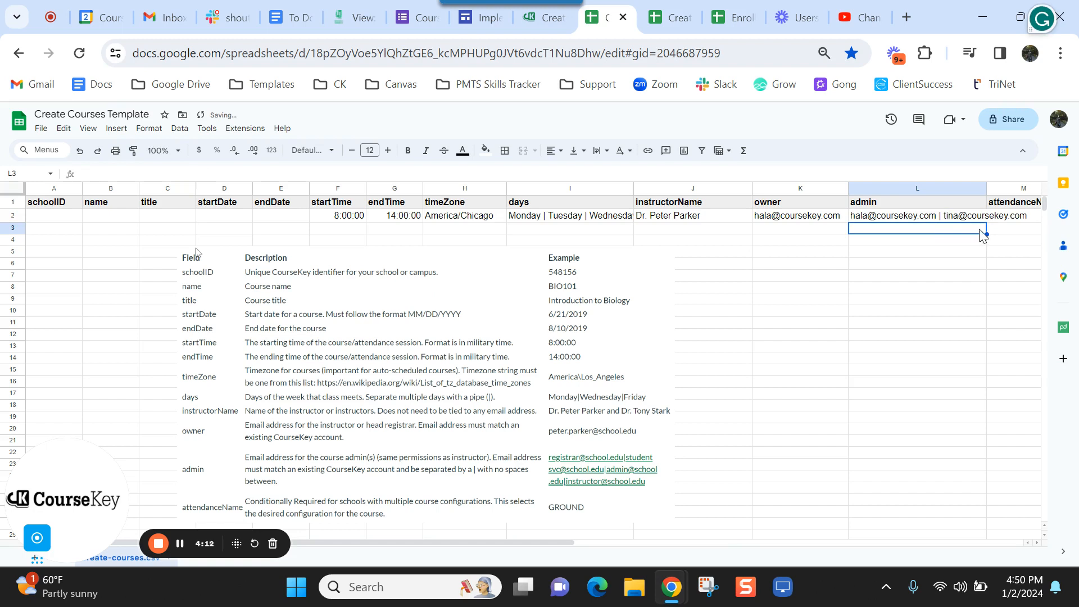
{"action": "scroll", "coordinate": [983, 235], "scroll_direction": "right", "scroll_amount": 1}
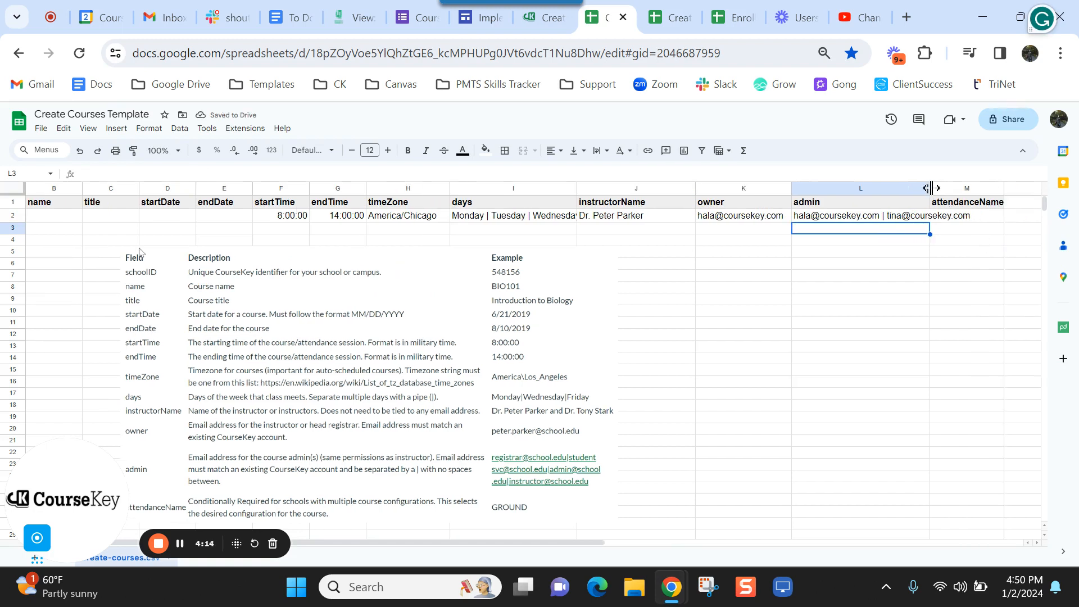
{"action": "left_click_drag", "start_coordinate": [931, 188], "coordinate": [973, 188]}
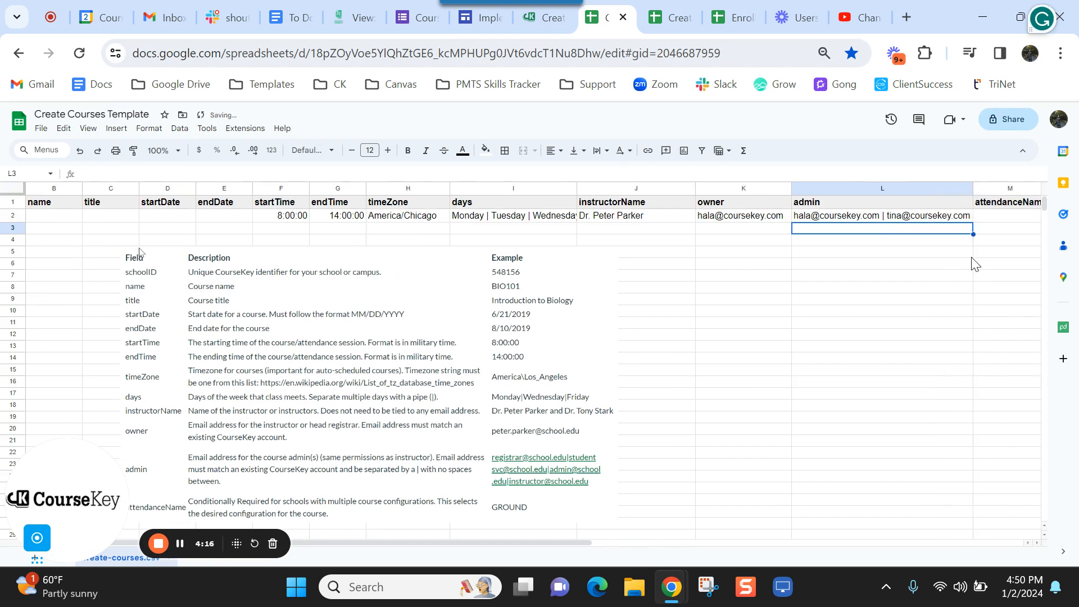
{"action": "scroll", "coordinate": [976, 265], "scroll_direction": "right", "scroll_amount": 2}
- Set the course's attendanceName to GROUND
{"action": "left_click", "coordinate": [916, 222]}
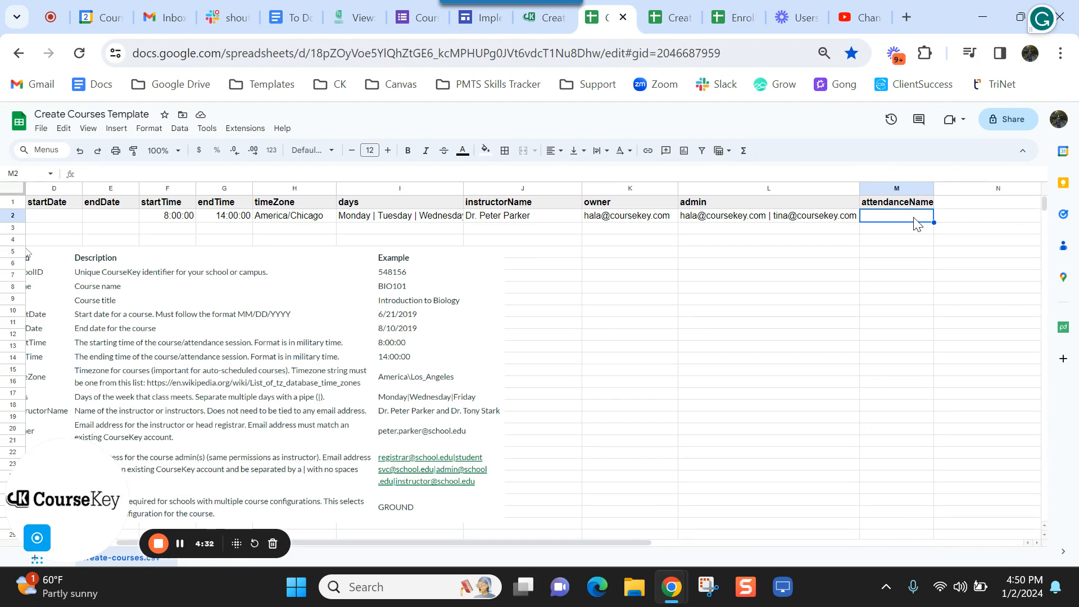
{"action": "type", "text": "GROUND"}
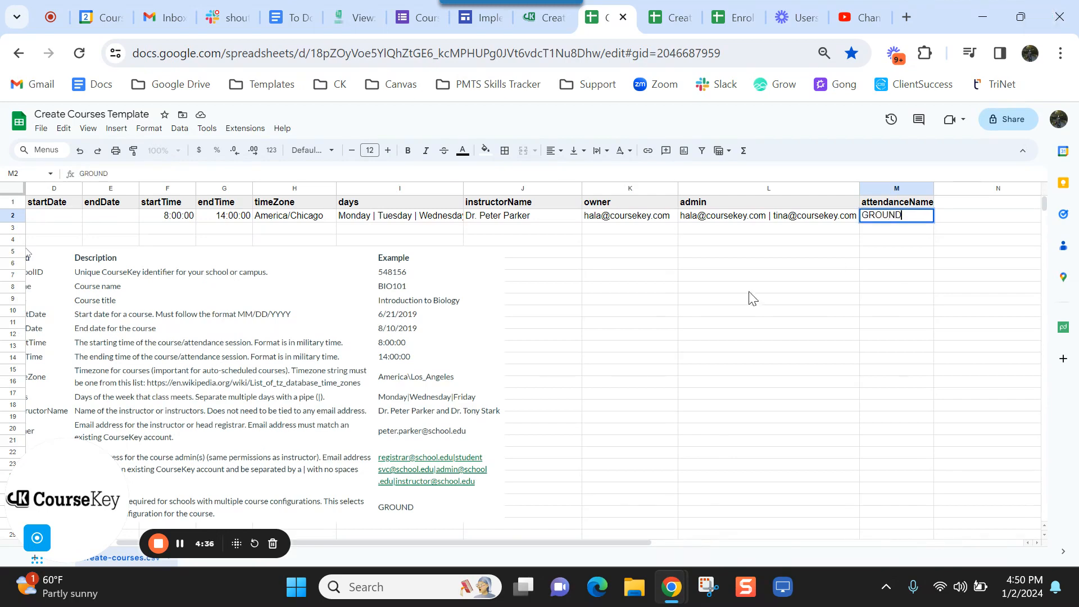
{"action": "scroll", "coordinate": [577, 410], "scroll_direction": "left", "scroll_amount": 3}
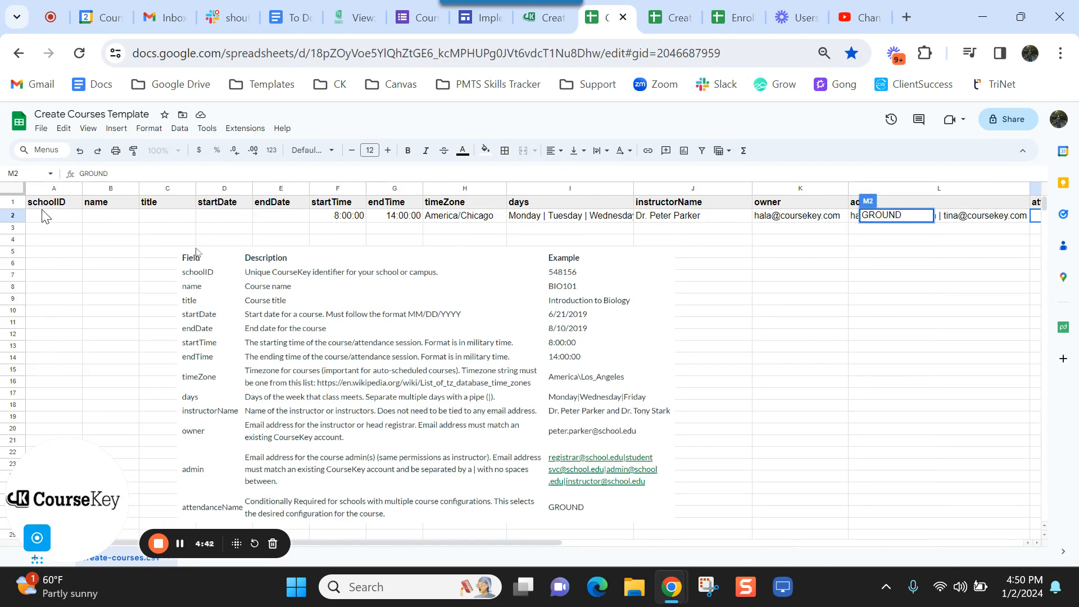
{"action": "left_click", "coordinate": [42, 130]}
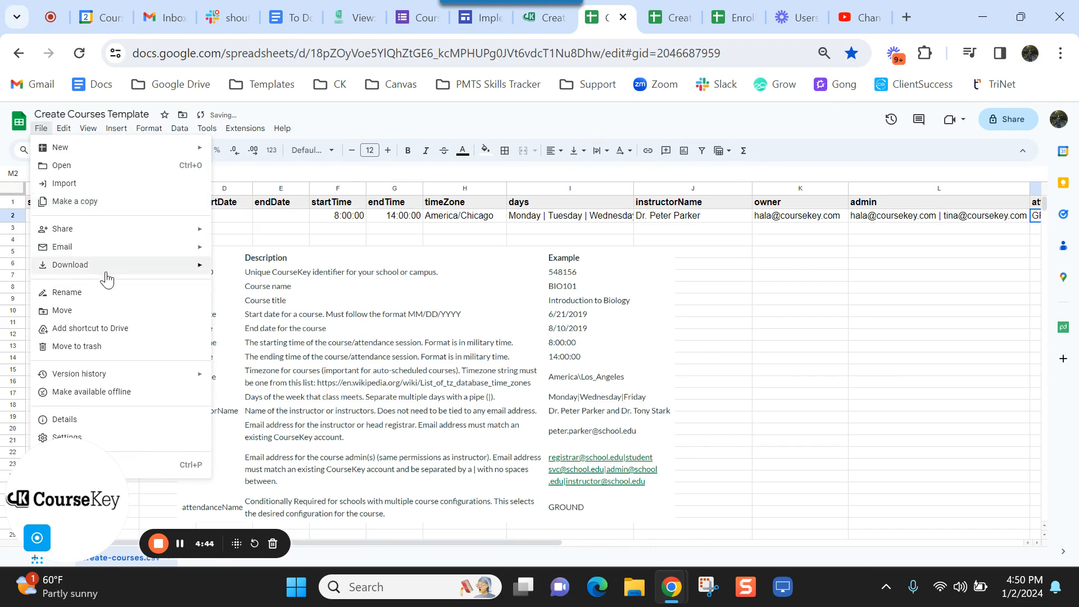
- Download the template as a Comma Separated Values (.csv) file
{"action": "mouse_move", "coordinate": [106, 269]}
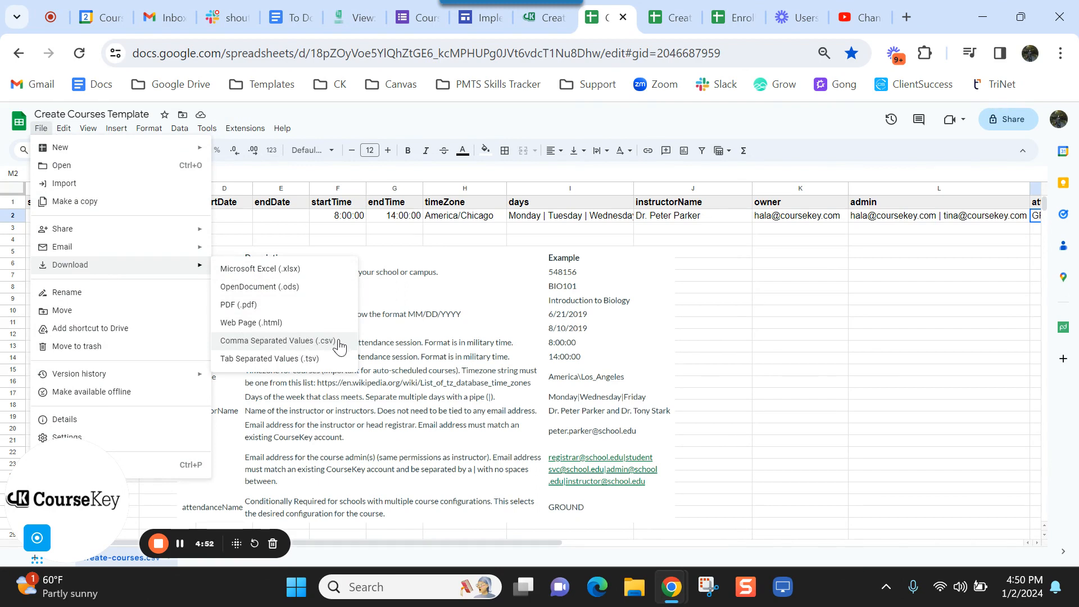
{"action": "left_click", "coordinate": [804, 300]}
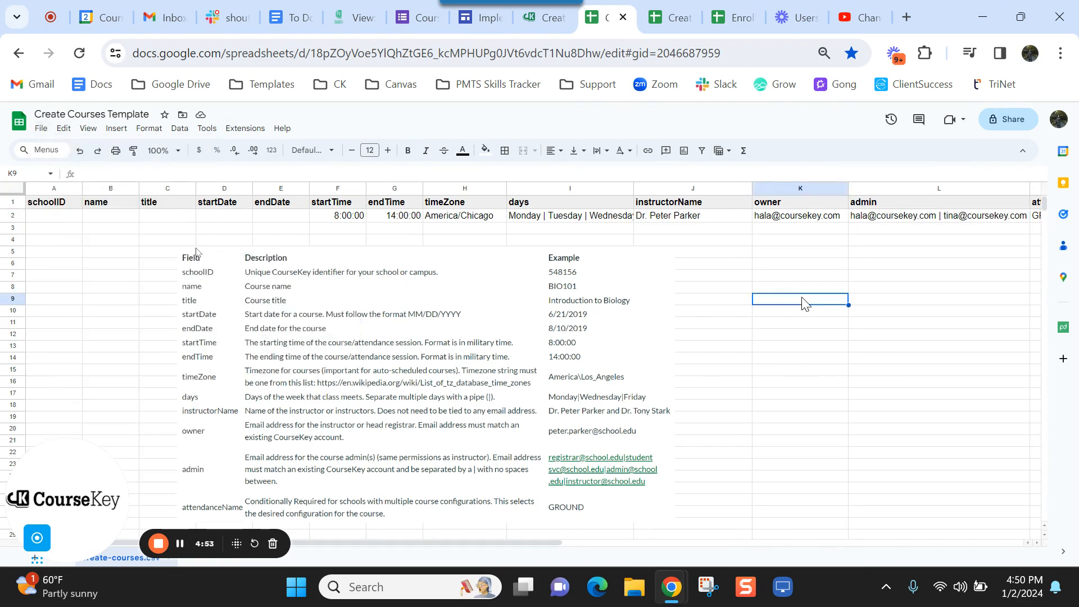
- Return to CourseKey and switch the import type to Create Users
{"action": "left_click", "coordinate": [537, 19]}
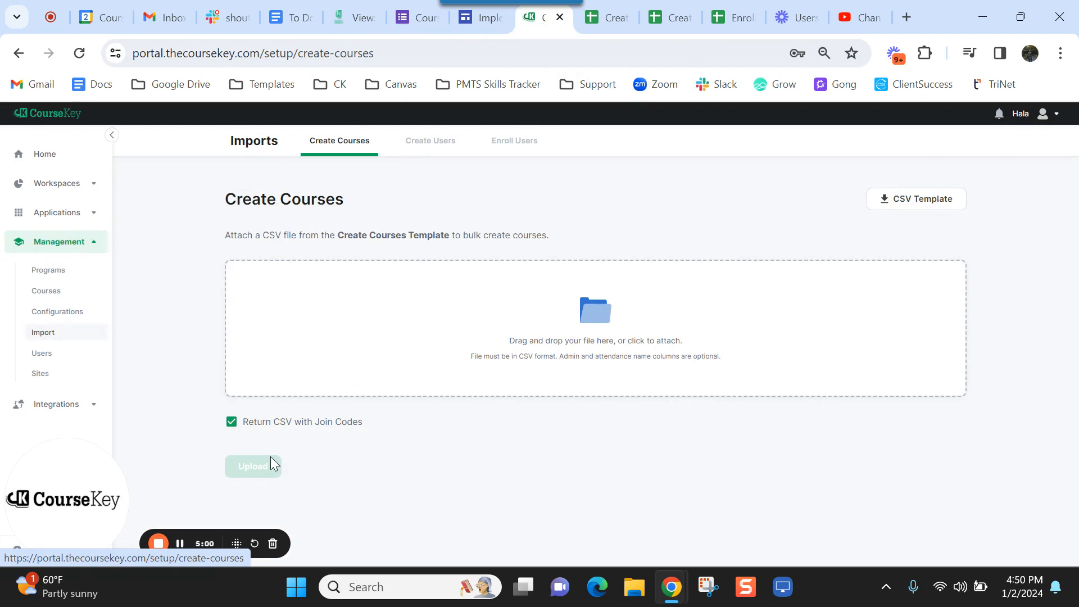
{"action": "left_click", "coordinate": [439, 146]}
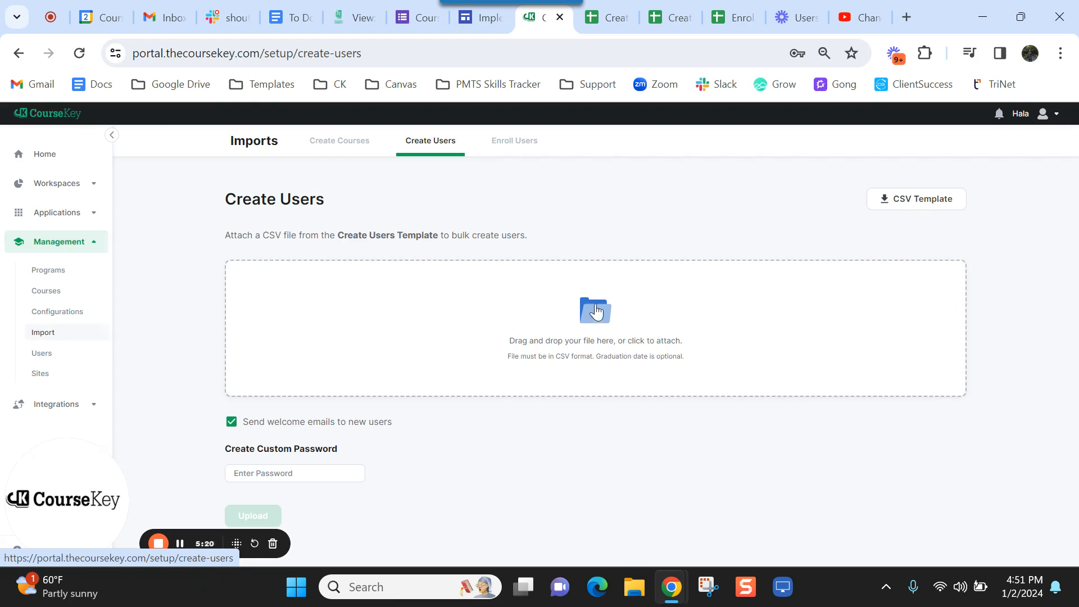
- In the Create Users Template, widen column D and set the first user's isTeacher to 1
{"action": "left_click", "coordinate": [669, 17]}
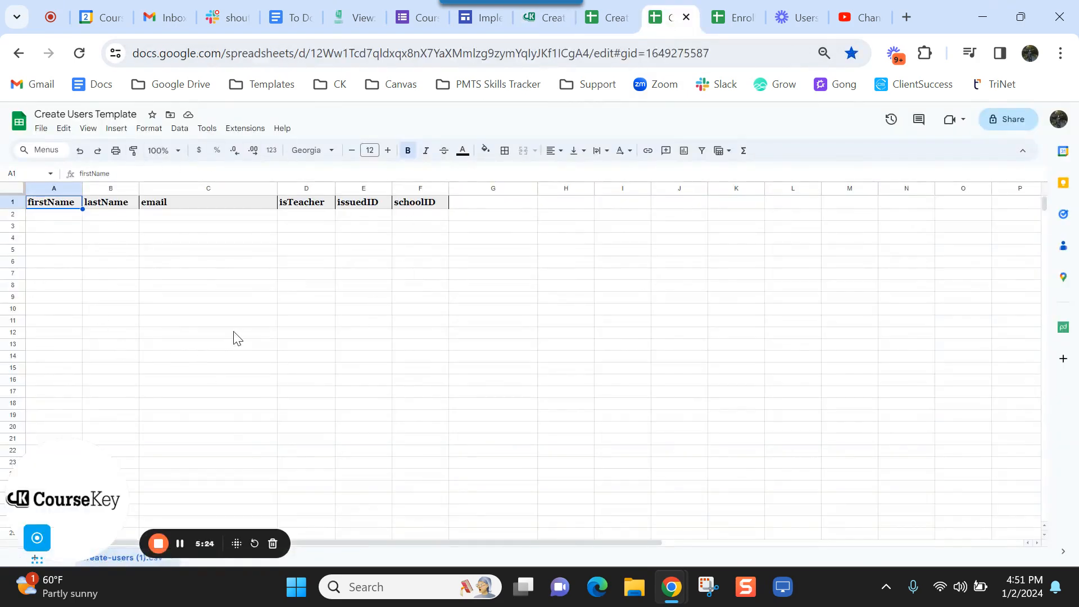
{"action": "left_click", "coordinate": [66, 219]}
{"action": "left_click", "coordinate": [100, 222]}
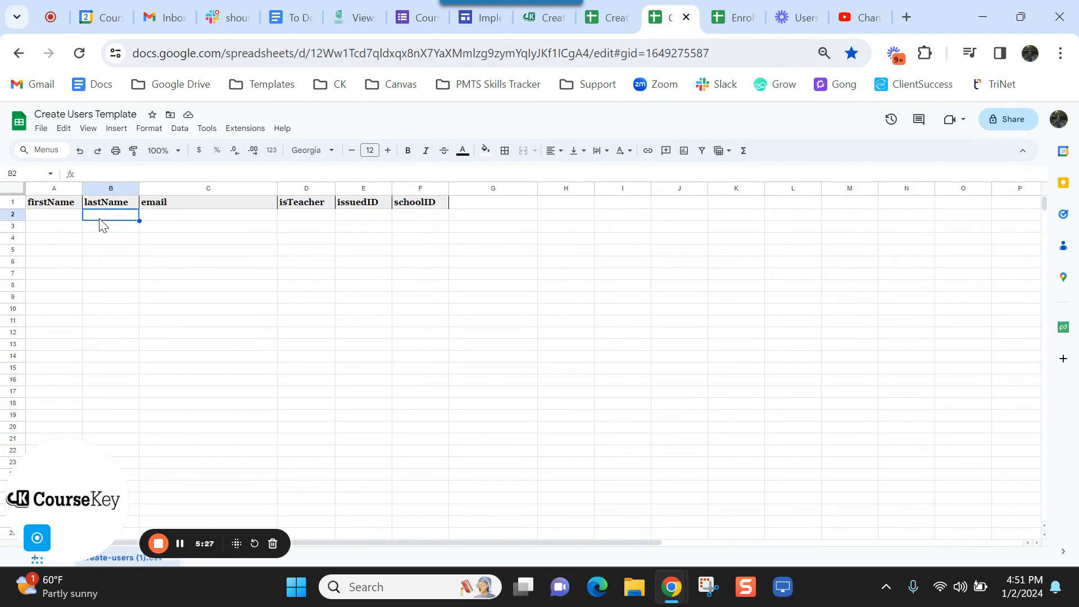
{"action": "left_click", "coordinate": [194, 226]}
{"action": "left_click", "coordinate": [306, 220]}
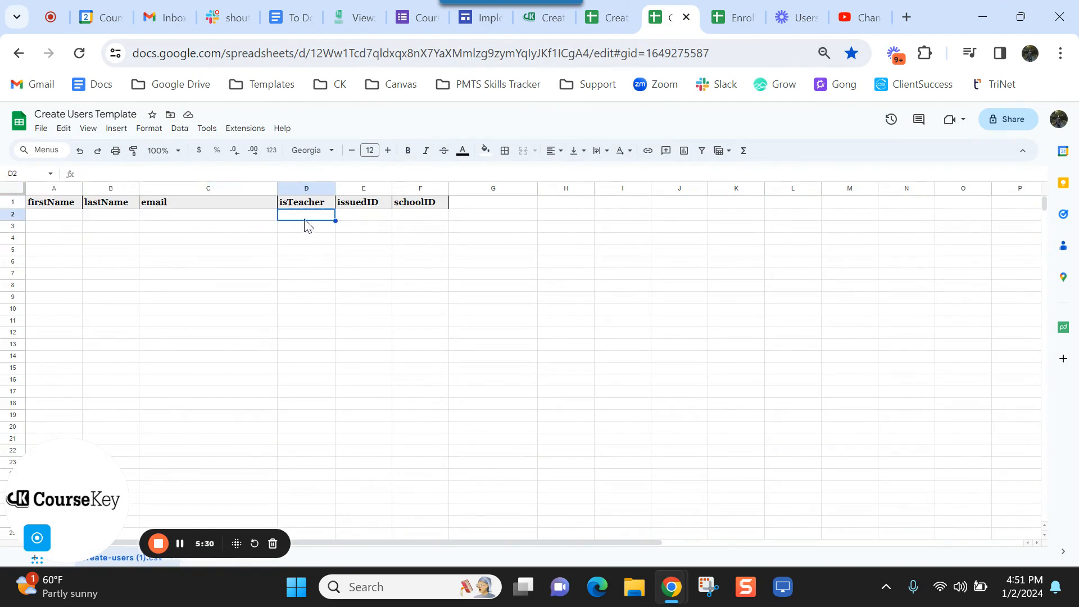
{"action": "left_click_drag", "start_coordinate": [336, 189], "coordinate": [478, 217]}
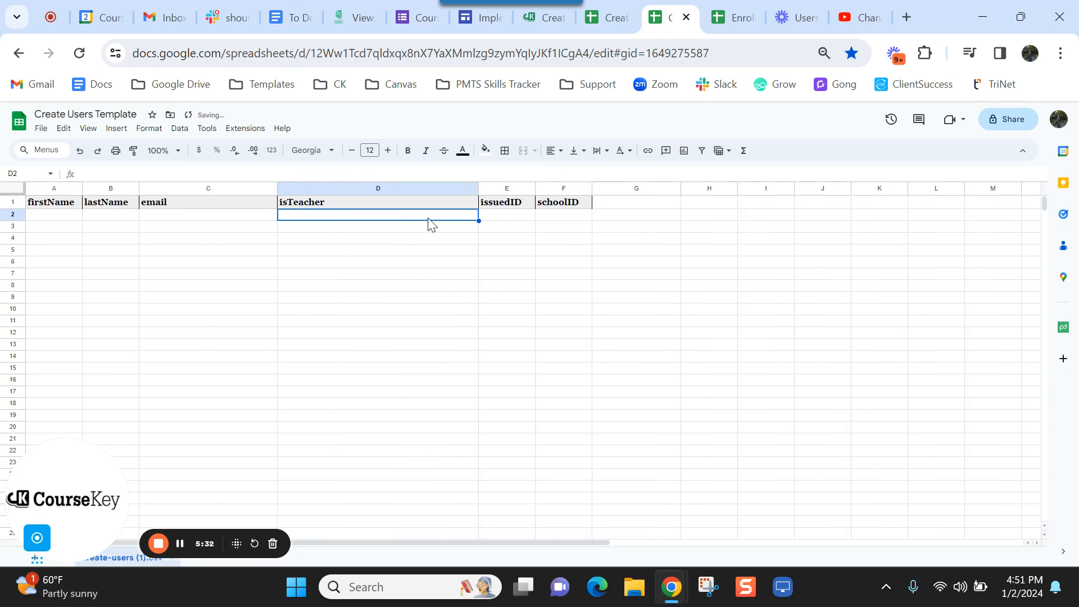
{"action": "double_click", "coordinate": [427, 216]}
{"action": "type", "text": "0"}
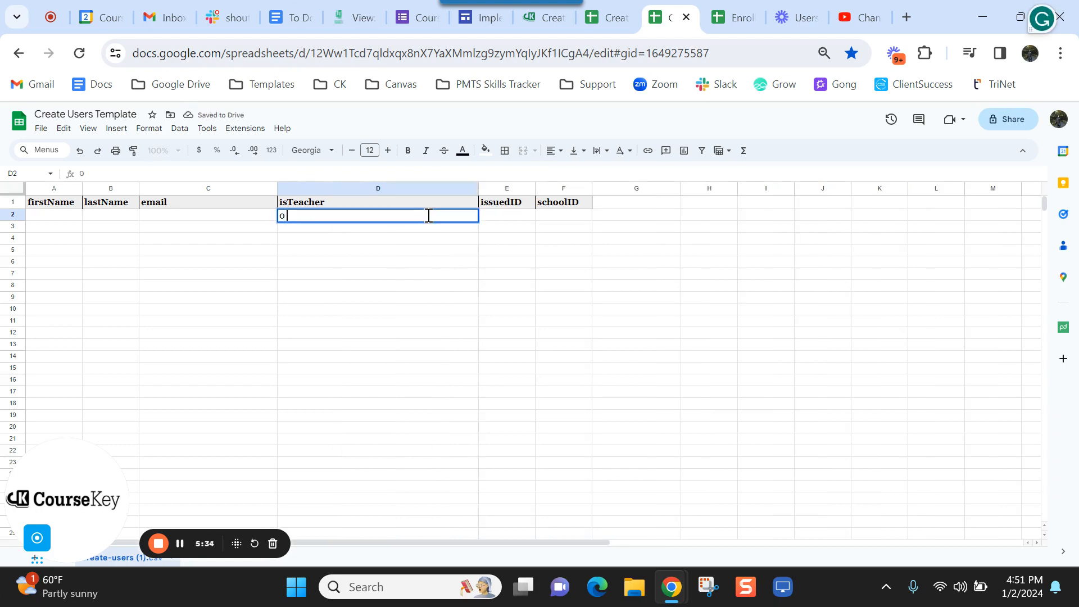
{"action": "key", "text": "BackSpace"}
{"action": "type", "text": "1"}
{"action": "left_click", "coordinate": [507, 220]}
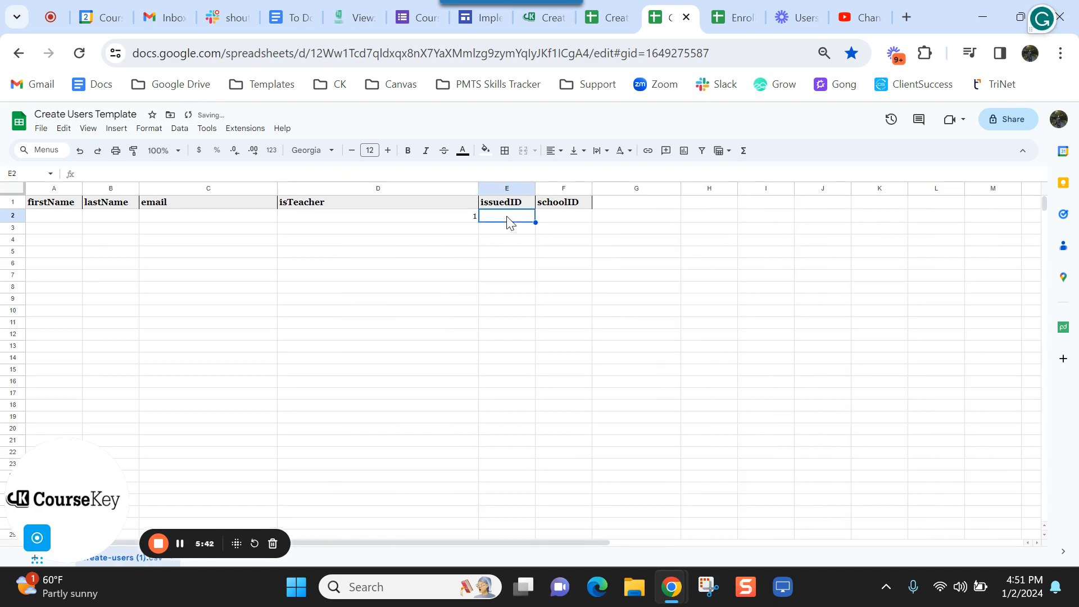
- Widen the issuedID column and enter the user's issued ID in E2
{"action": "left_click_drag", "start_coordinate": [535, 188], "coordinate": [597, 191]}
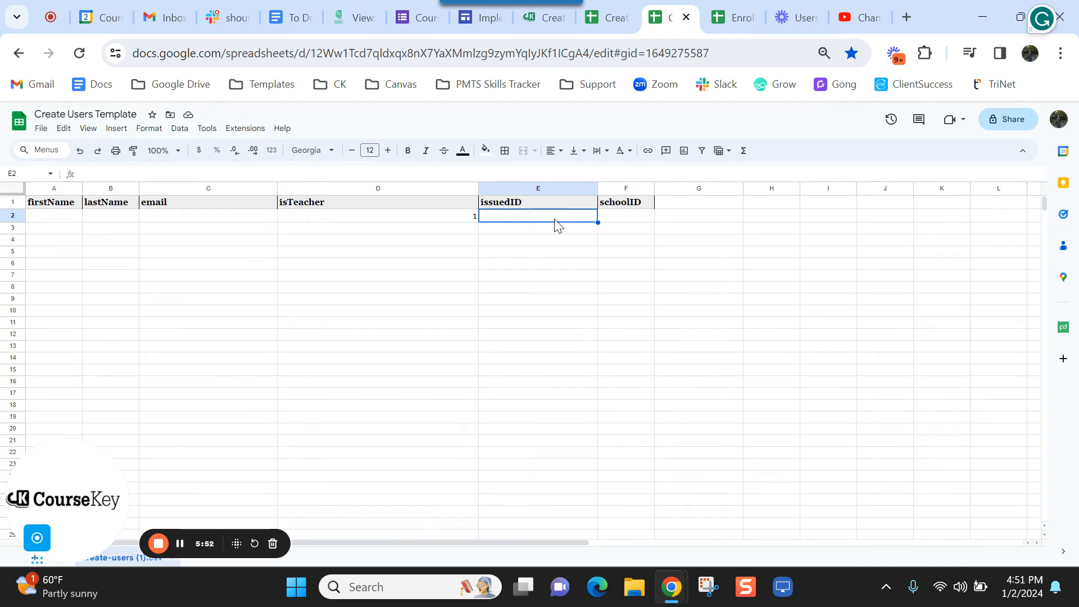
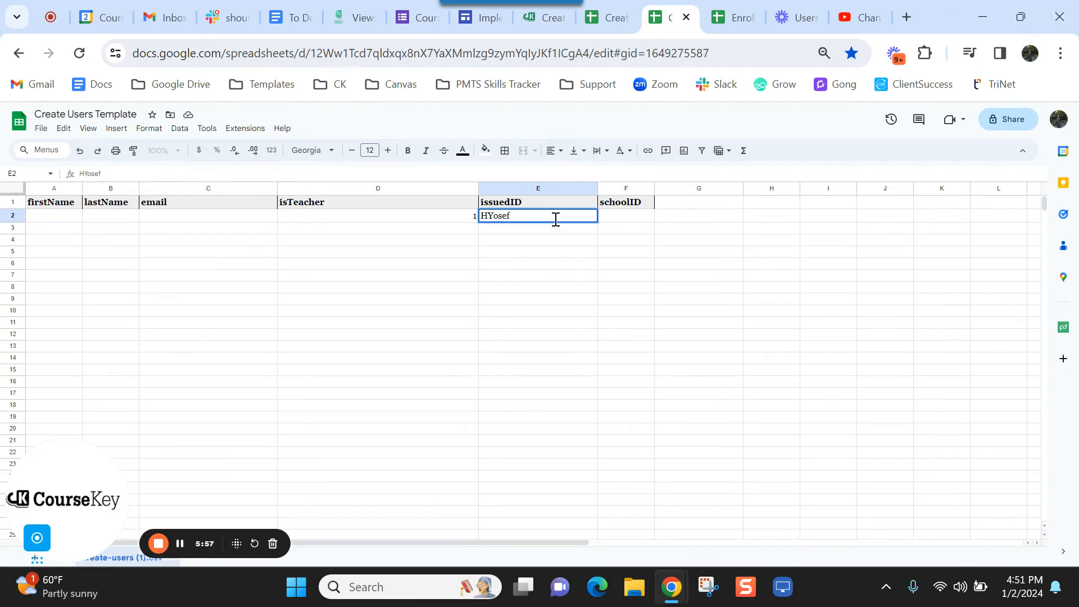
{"action": "left_click", "coordinate": [617, 225]}
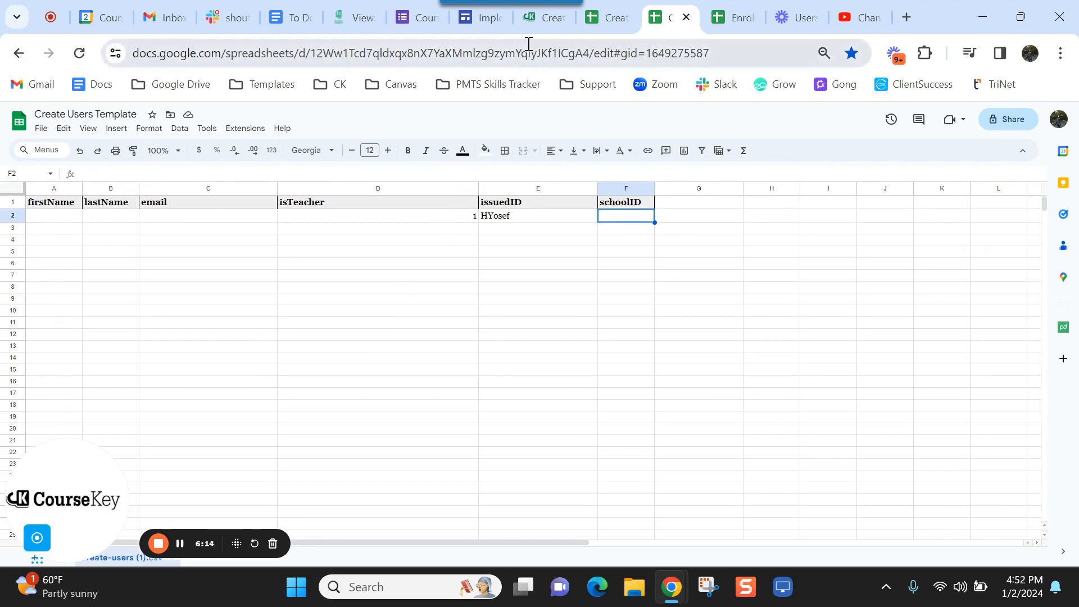
- Fill CourseKey's Create Custom Password field with the saved autofill password
{"action": "left_click", "coordinate": [534, 28]}
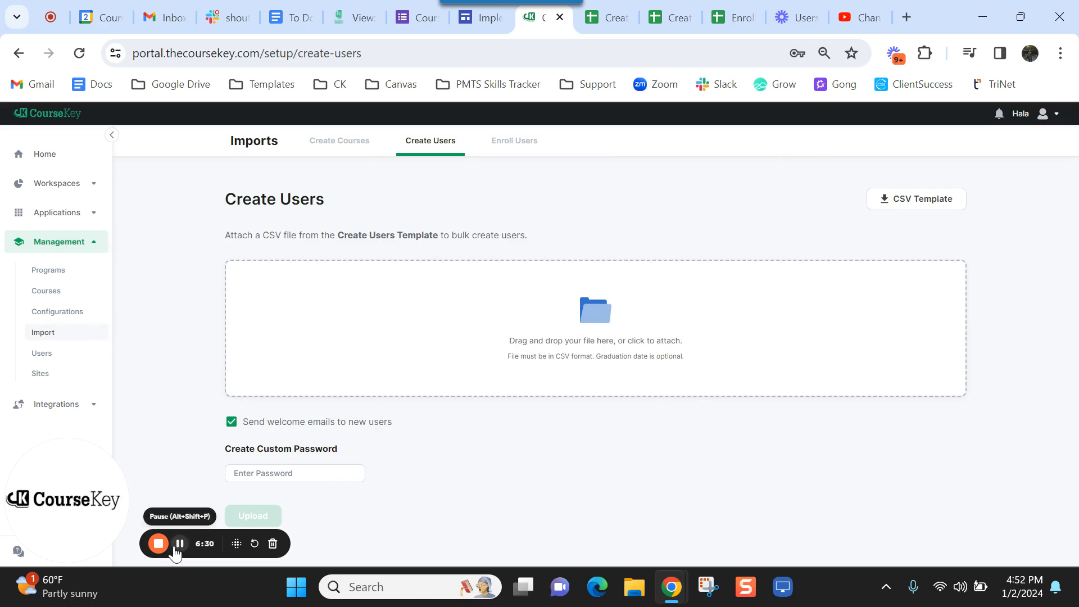
{"action": "left_click", "coordinate": [292, 471]}
{"action": "left_click", "coordinate": [328, 499]}
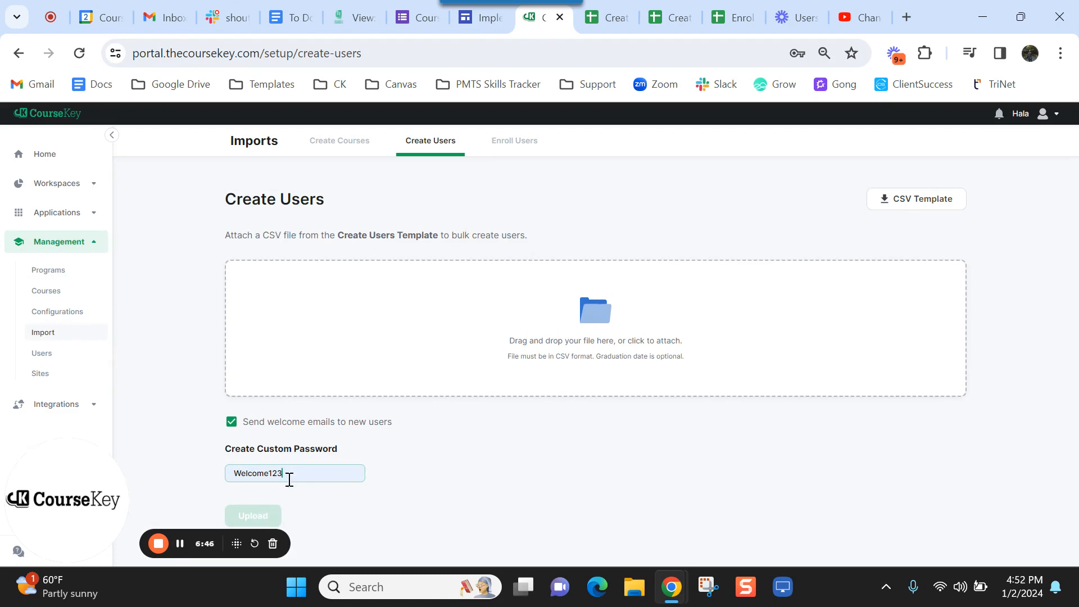
{"action": "left_click_drag", "start_coordinate": [290, 479], "coordinate": [227, 488]}
{"action": "left_click", "coordinate": [399, 503]}
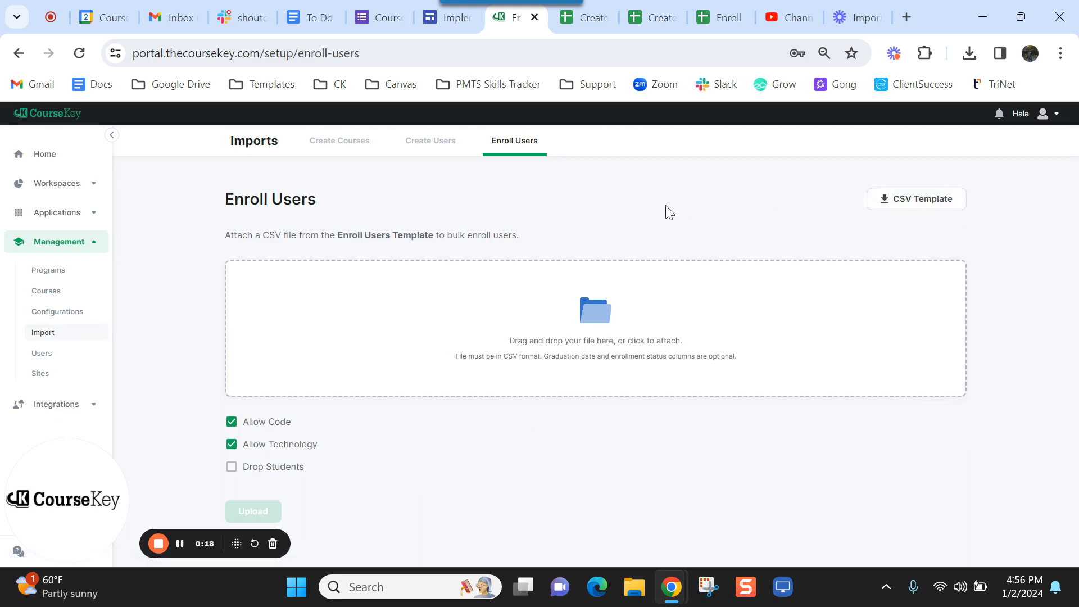
- Try isAdmin values 0 and 1 in C2 of the Enroll Users template, clear it, and return to CourseKey
{"action": "left_click", "coordinate": [722, 29]}
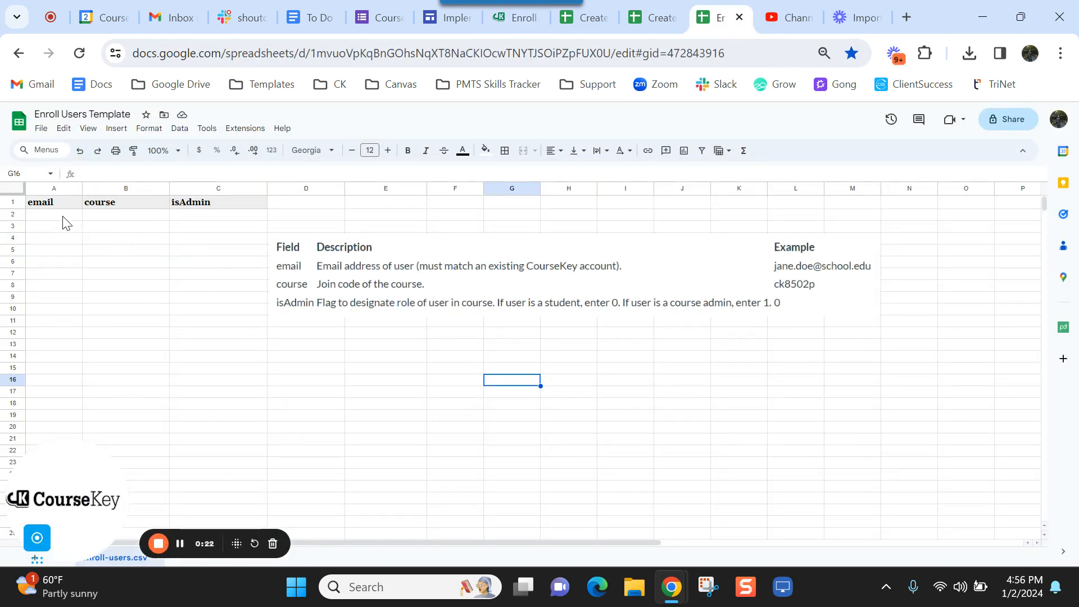
{"action": "left_click_drag", "start_coordinate": [63, 216], "coordinate": [58, 371]}
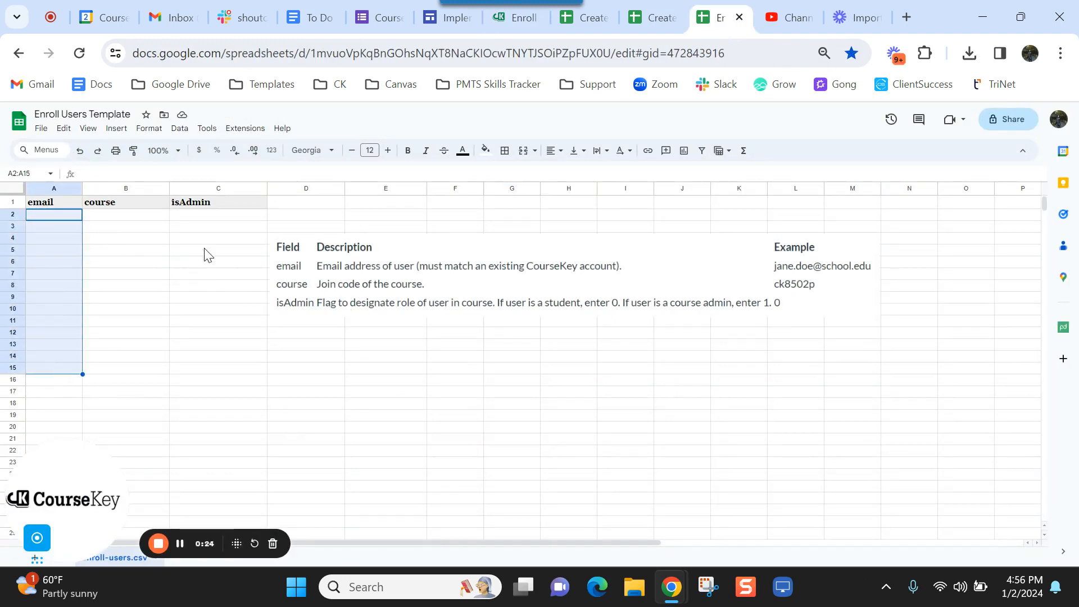
{"action": "left_click", "coordinate": [231, 220]}
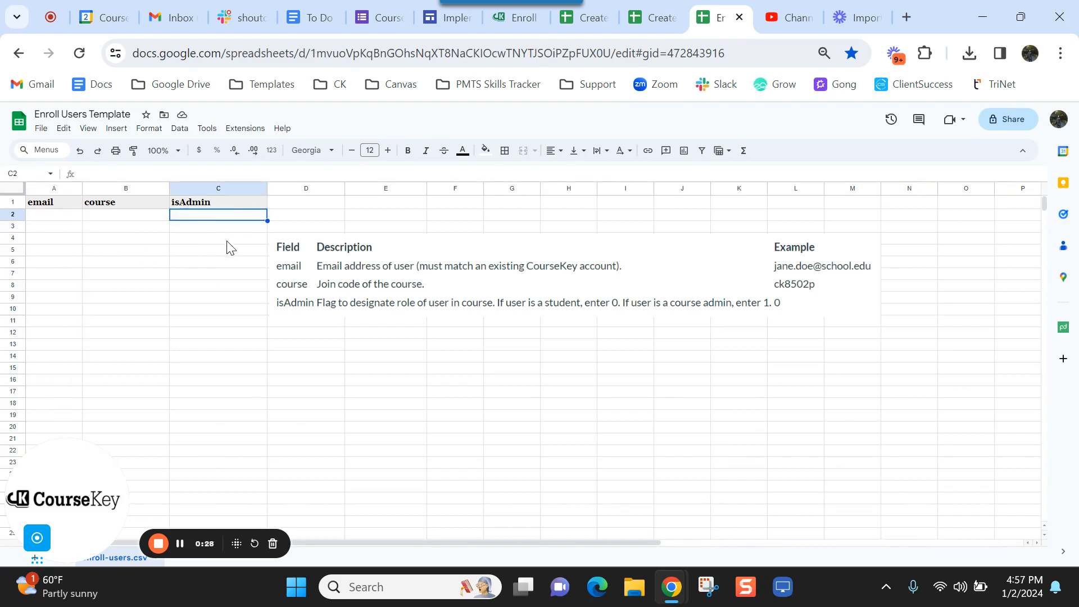
{"action": "type", "text": "0"}
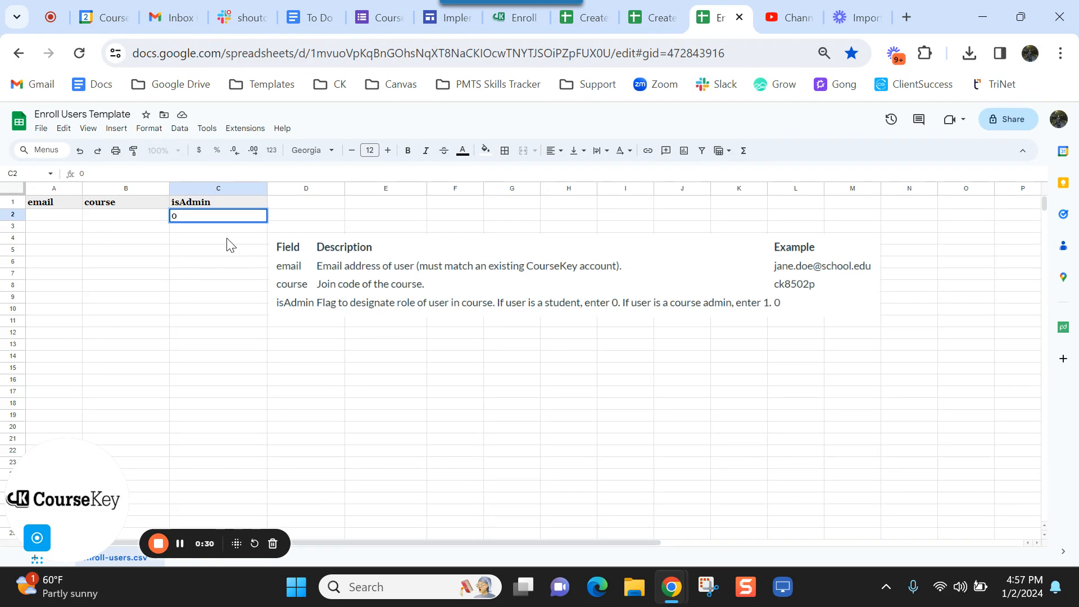
{"action": "key", "text": "BackSpace"}
{"action": "type", "text": "1"}
{"action": "key", "text": "BackSpace"}
{"action": "left_click_drag", "start_coordinate": [149, 216], "coordinate": [150, 432]}
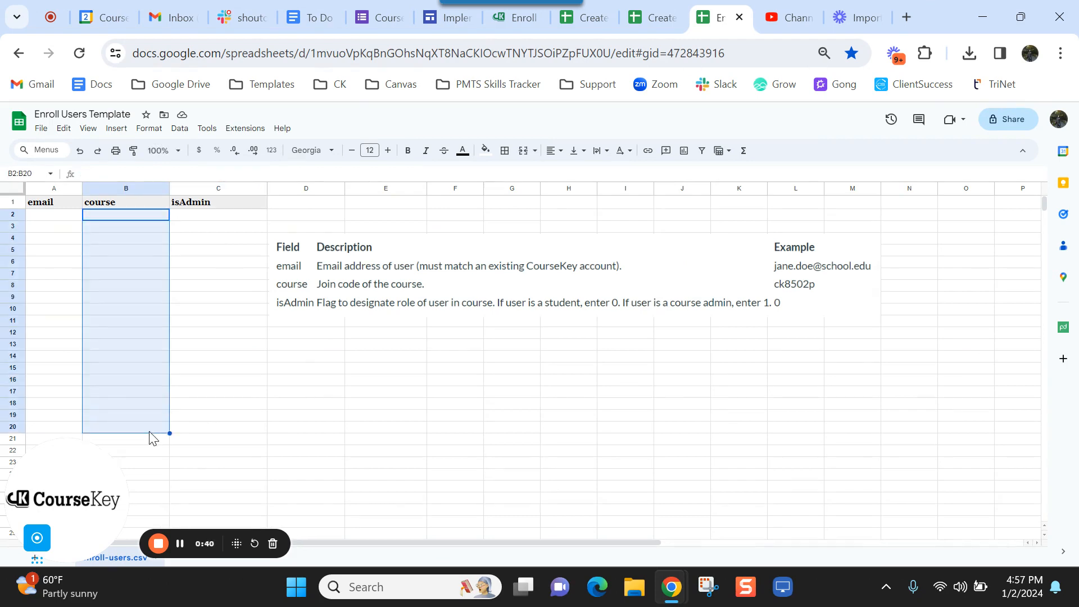
{"action": "left_click", "coordinate": [350, 392]}
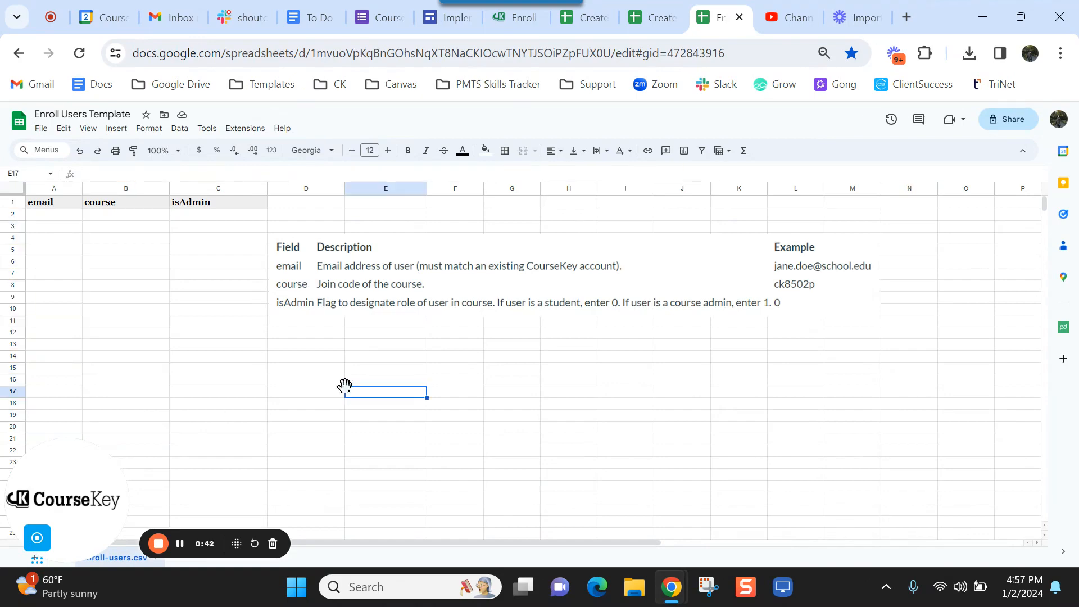
{"action": "left_click", "coordinate": [511, 19]}
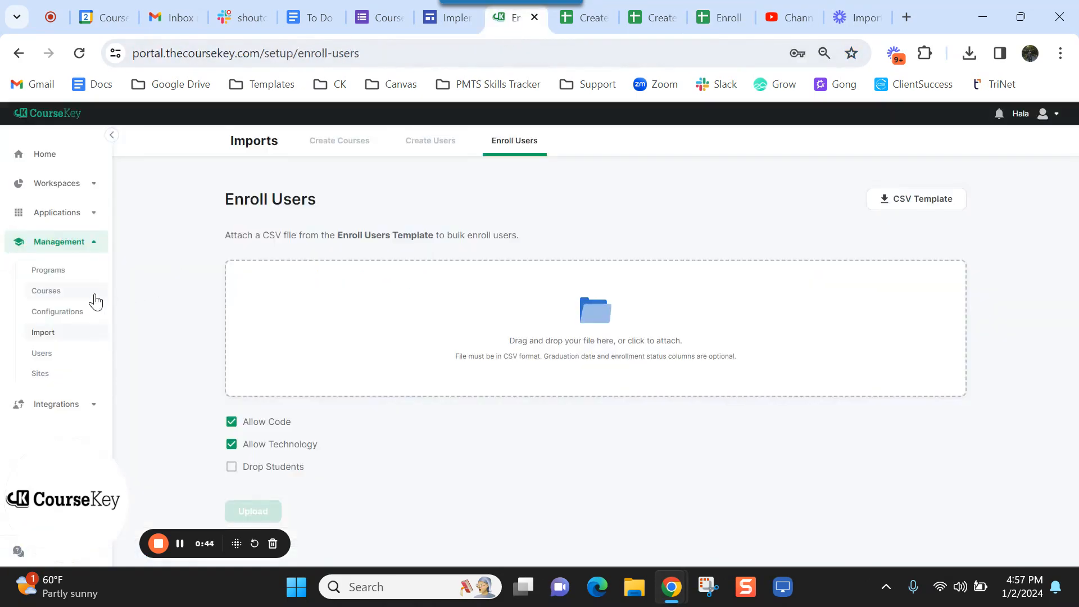
- Inspect the join codes for Bio 101, Cosmo MWF, GPS and GPS Attestation on the Courses list
{"action": "left_click", "coordinate": [180, 543]}
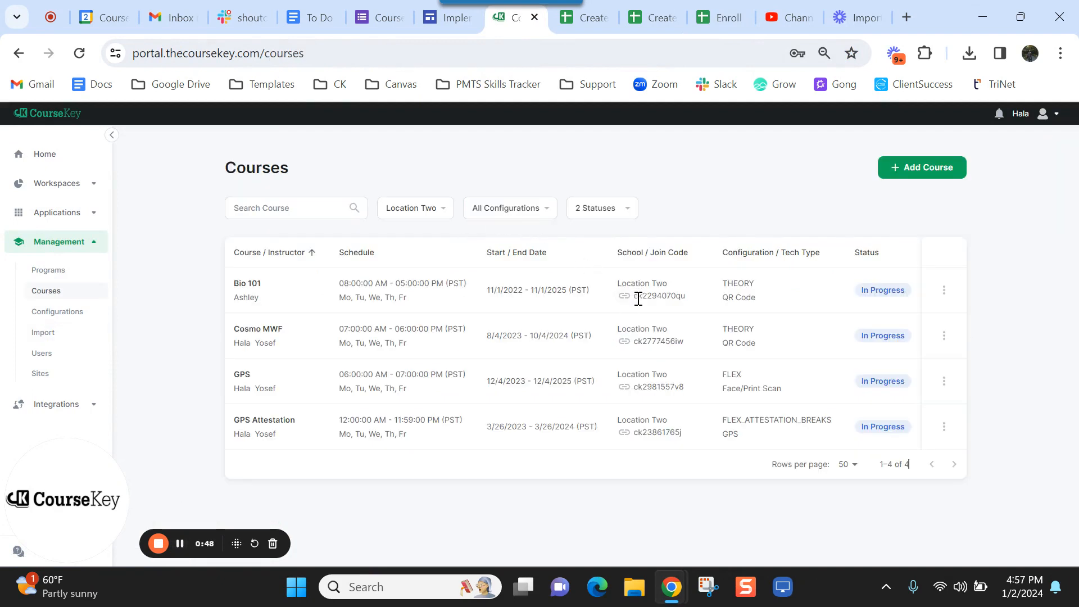
{"action": "left_click_drag", "start_coordinate": [634, 295], "coordinate": [694, 306]}
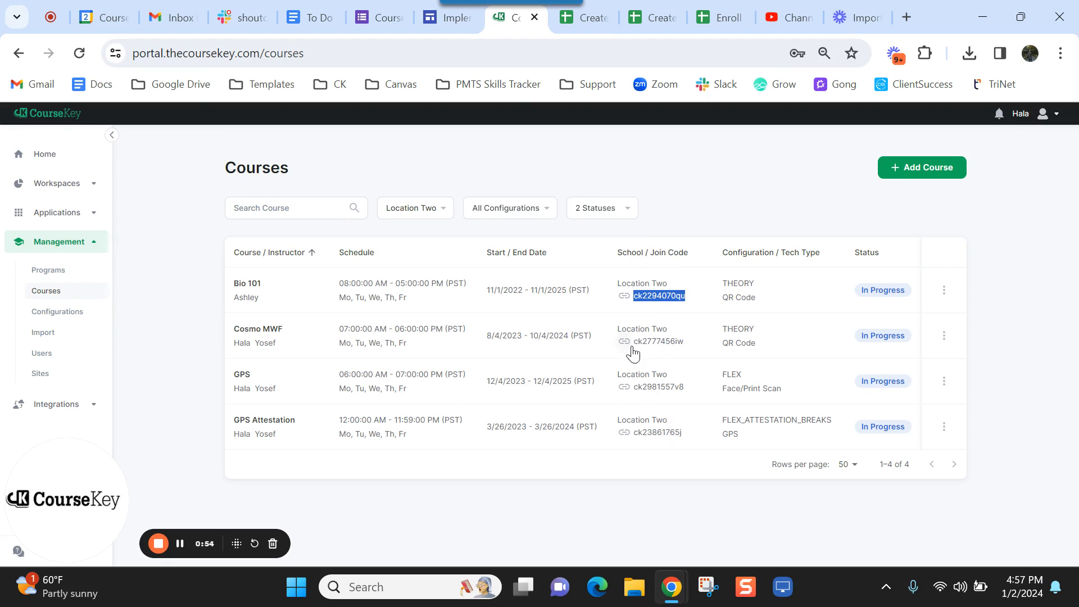
{"action": "left_click_drag", "start_coordinate": [635, 340], "coordinate": [689, 342]}
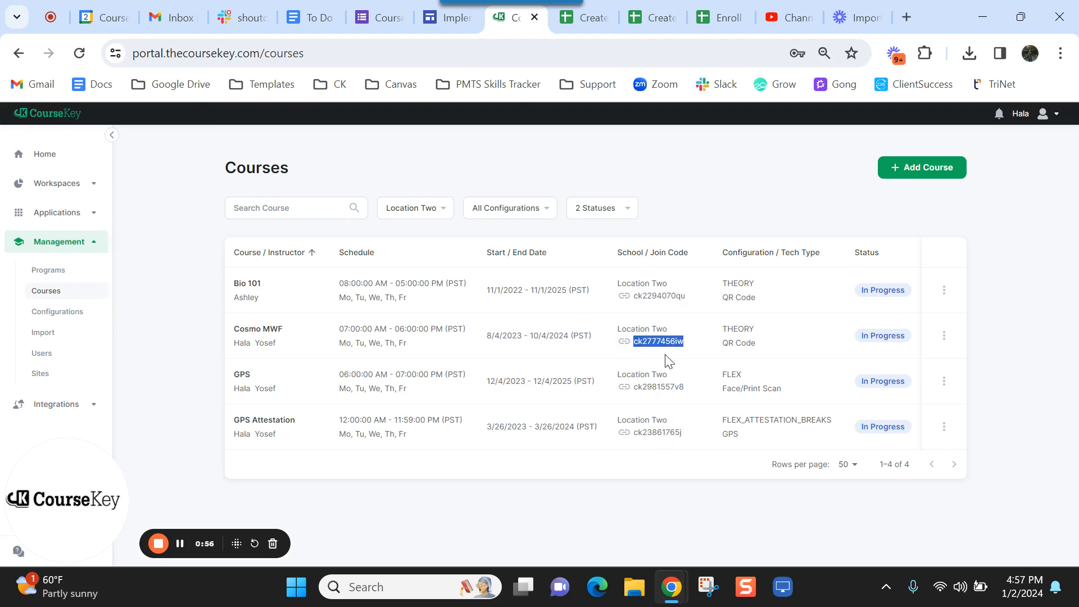
{"action": "left_click_drag", "start_coordinate": [637, 389], "coordinate": [692, 389]}
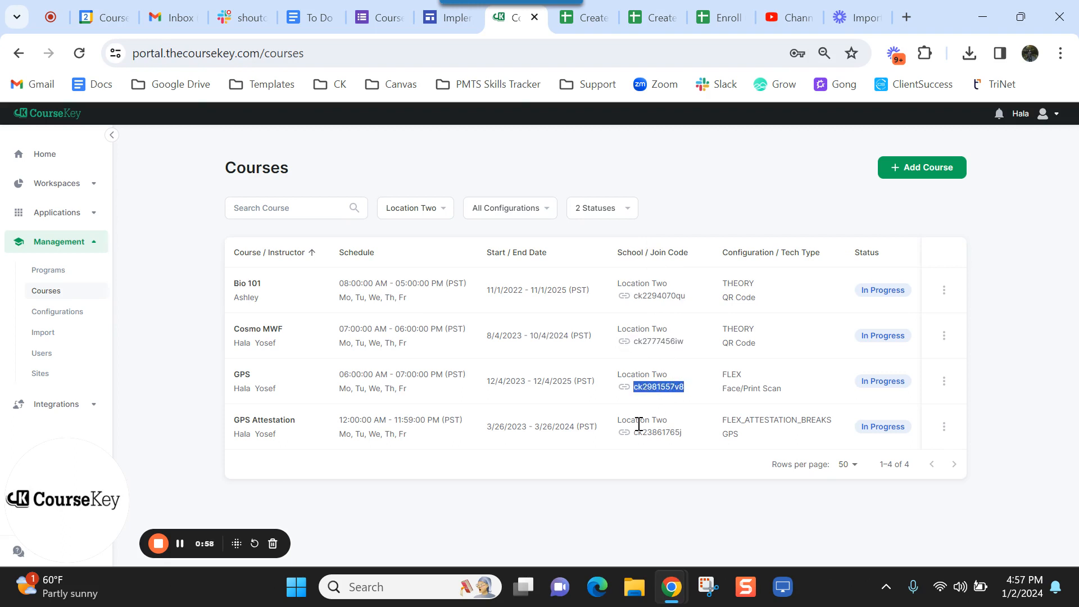
{"action": "left_click_drag", "start_coordinate": [635, 433], "coordinate": [702, 433]}
{"action": "left_click", "coordinate": [705, 433]}
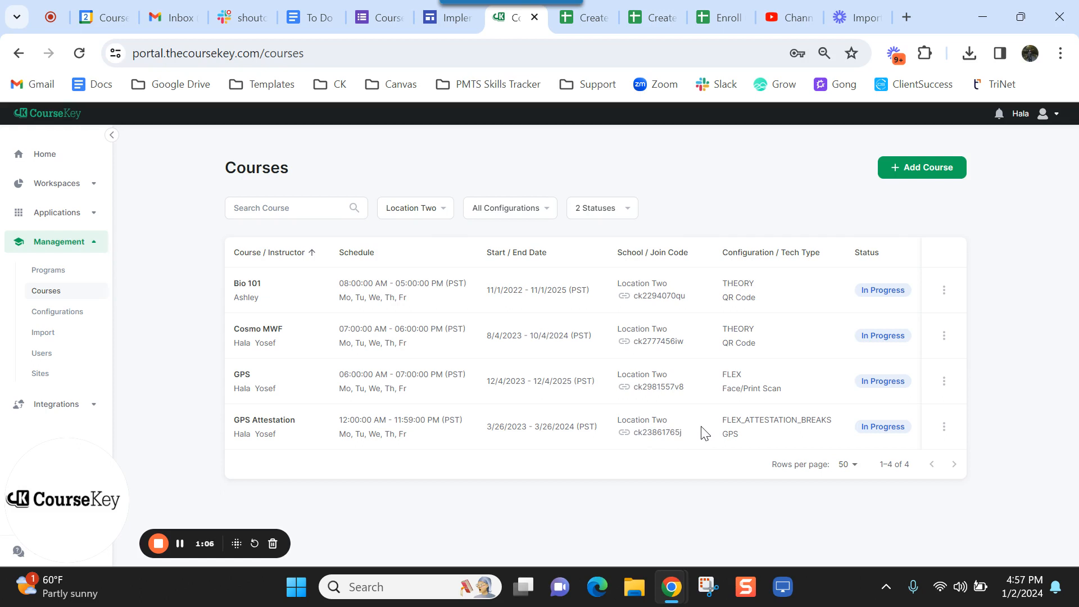
{"action": "left_click", "coordinate": [181, 543]}
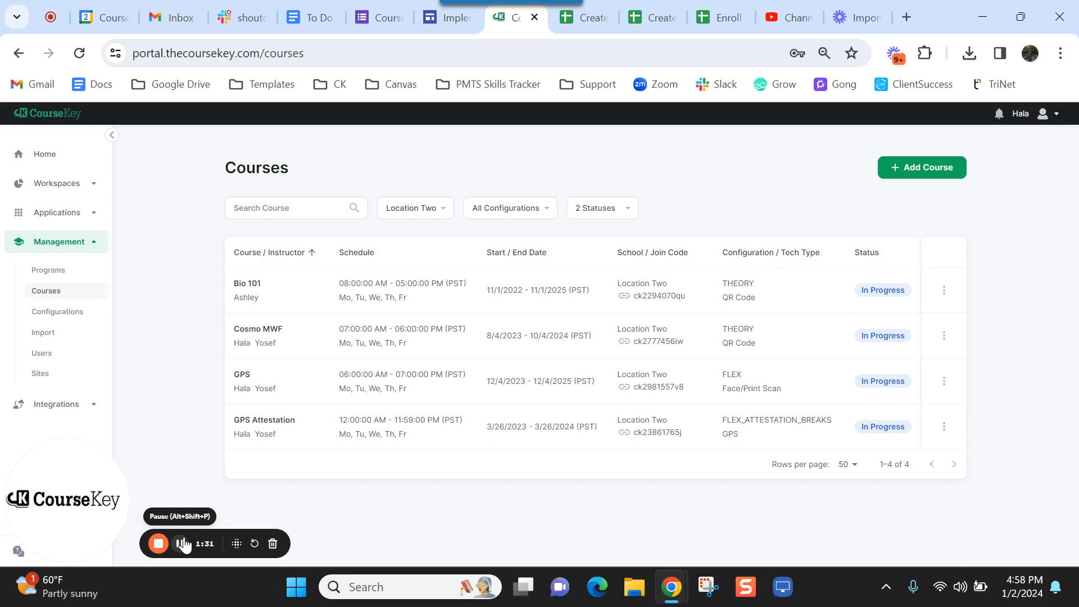
{"action": "left_click_drag", "start_coordinate": [633, 433], "coordinate": [690, 439]}
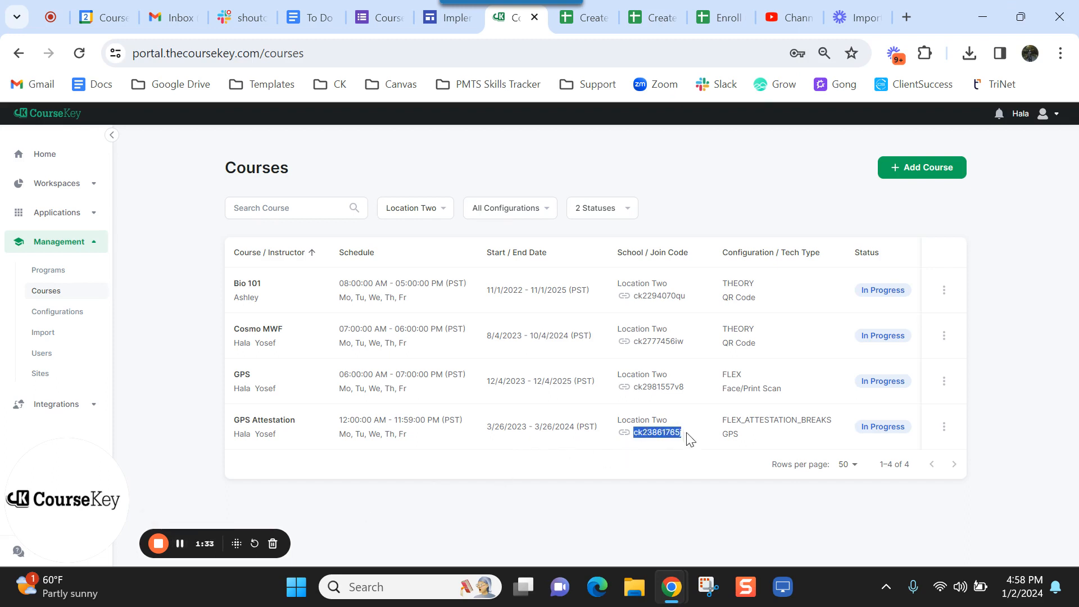
{"action": "left_click", "coordinate": [717, 13]}
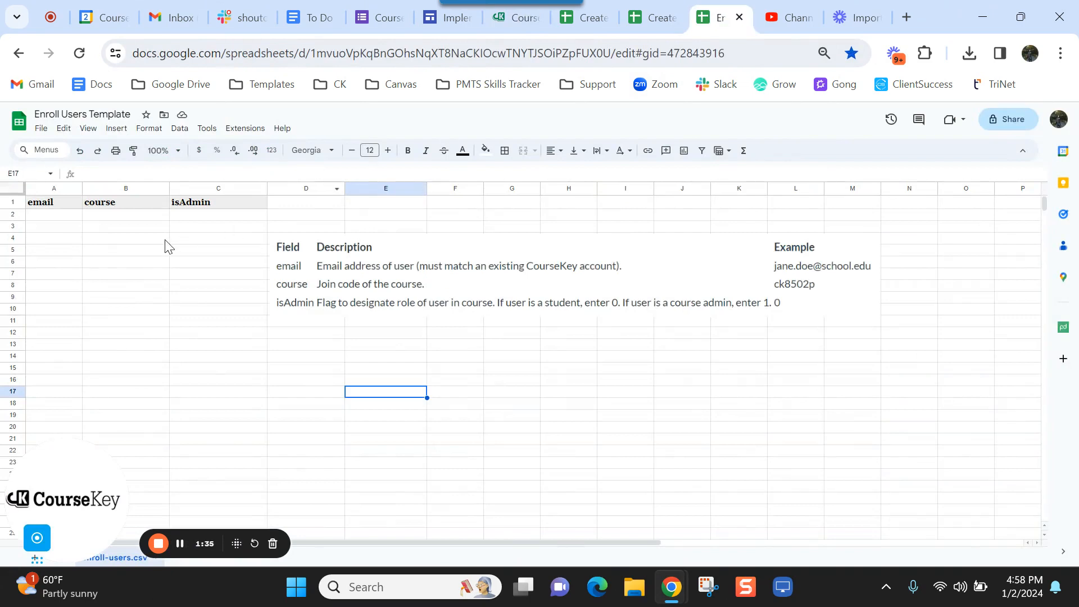
- Review the Enroll Users template's course range and the first email, course and isAdmin cells
{"action": "left_click_drag", "start_coordinate": [139, 217], "coordinate": [144, 431]}
{"action": "left_click", "coordinate": [143, 430]}
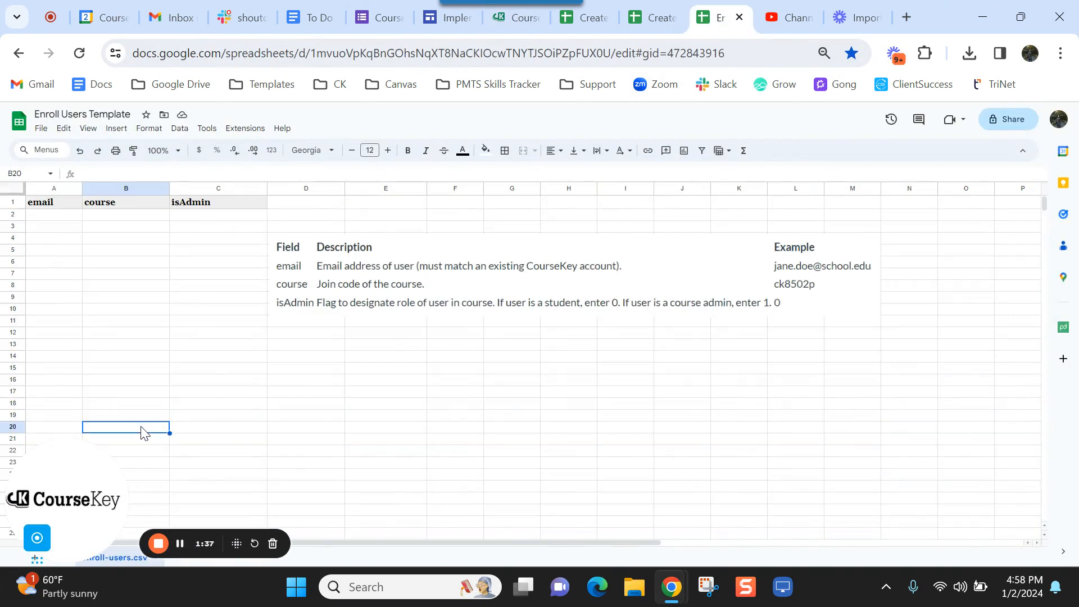
{"action": "left_click", "coordinate": [50, 219]}
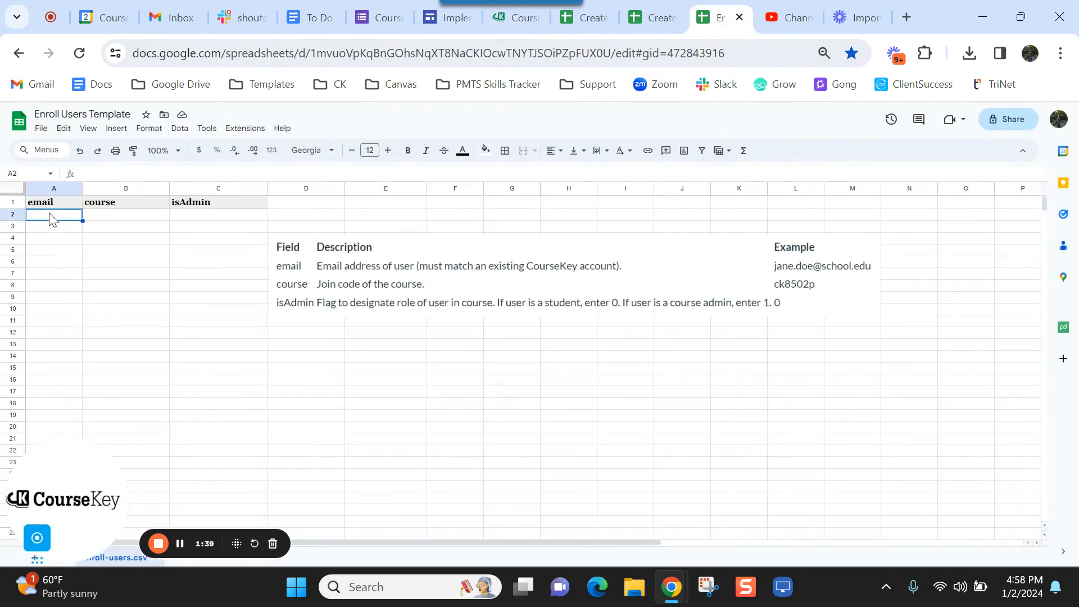
{"action": "left_click", "coordinate": [98, 220]}
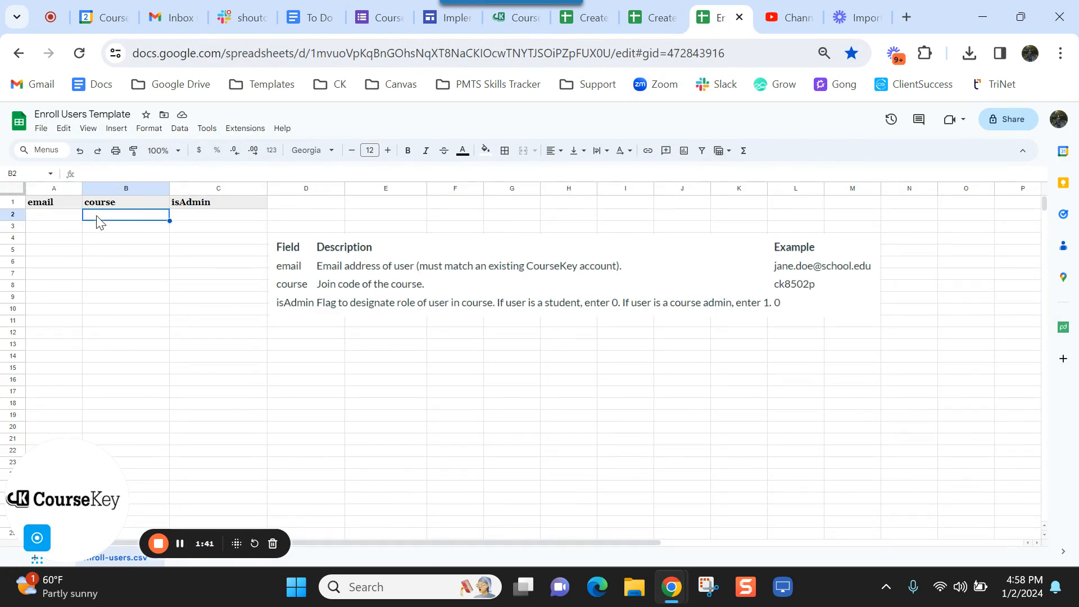
{"action": "left_click", "coordinate": [192, 220]}
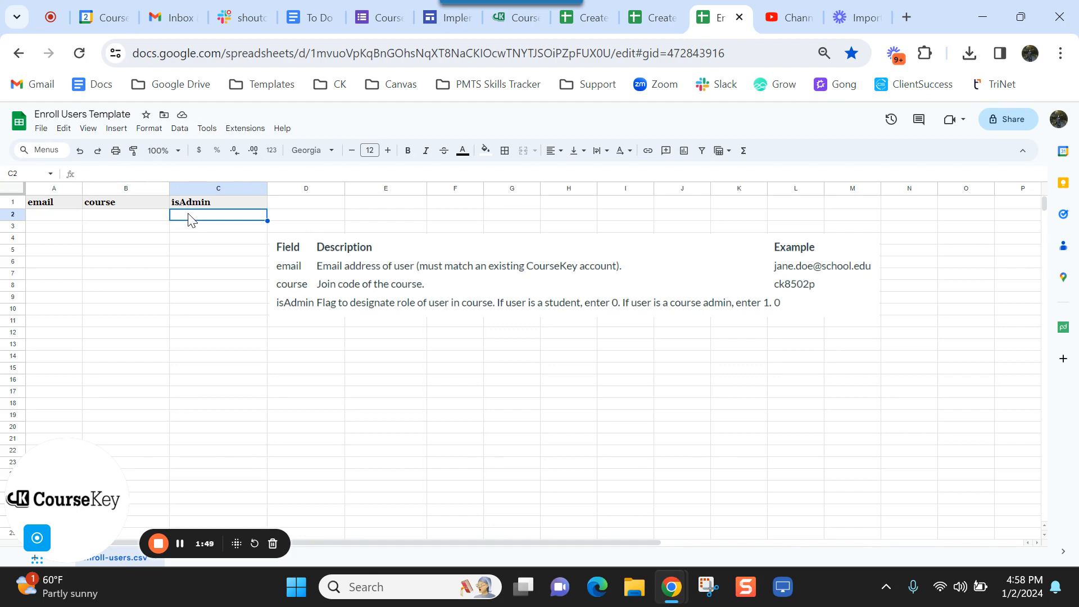
- Dismiss the File > Download options without downloading and go back to CourseKey's Courses list
{"action": "left_click", "coordinate": [180, 543]}
{"action": "left_click", "coordinate": [41, 128]}
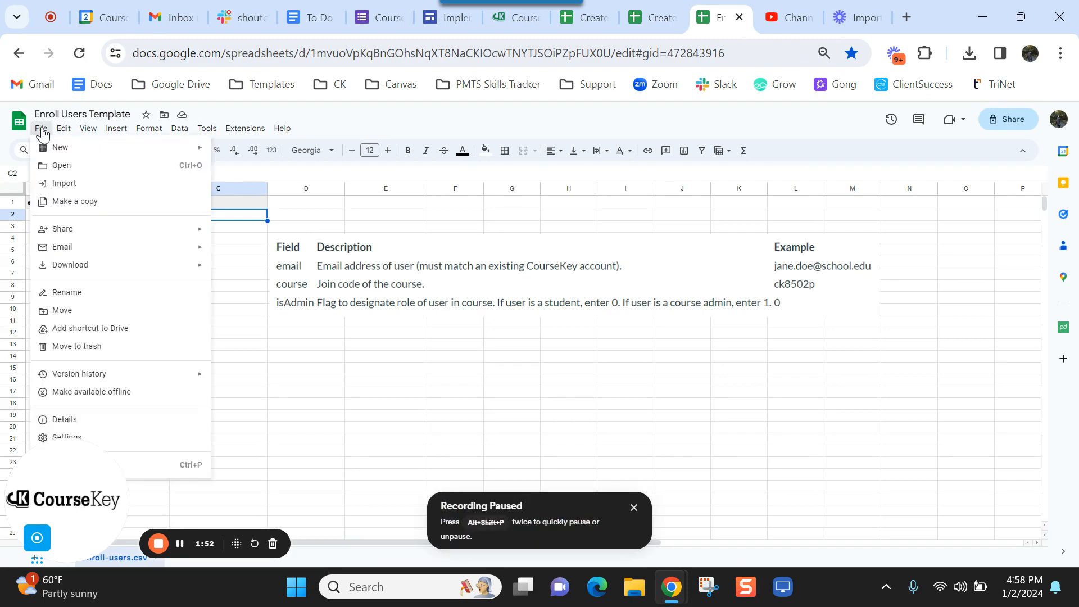
{"action": "mouse_move", "coordinate": [112, 265]}
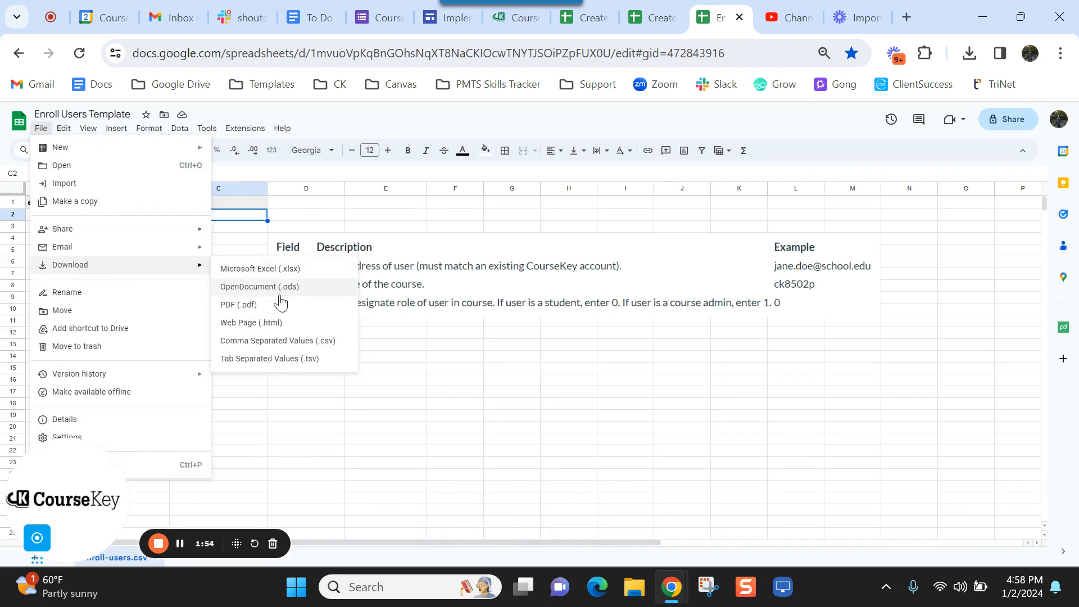
{"action": "left_click", "coordinate": [444, 373]}
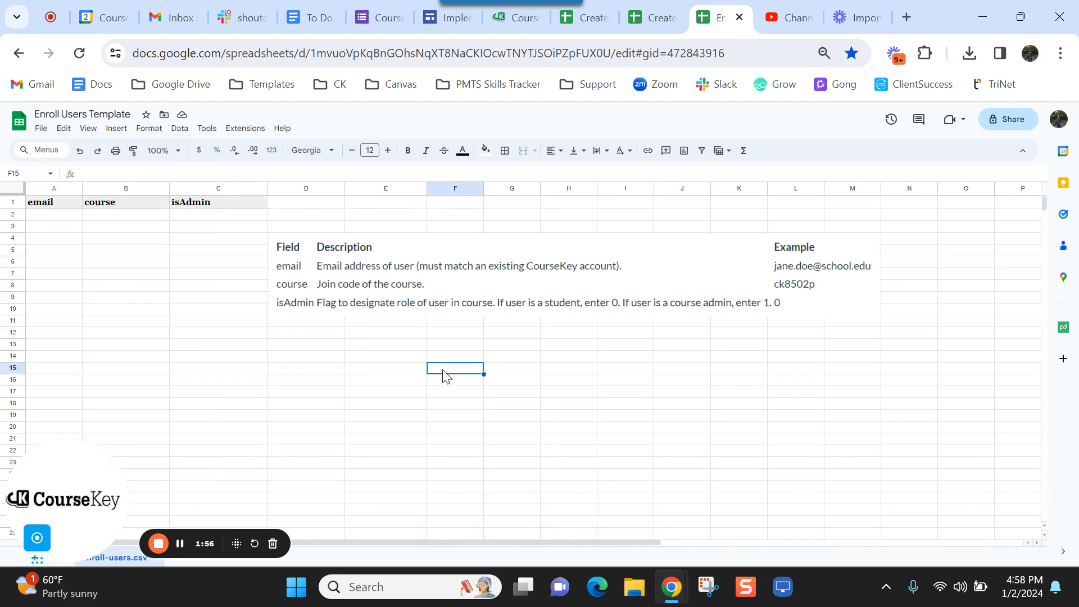
{"action": "left_click", "coordinate": [509, 17]}
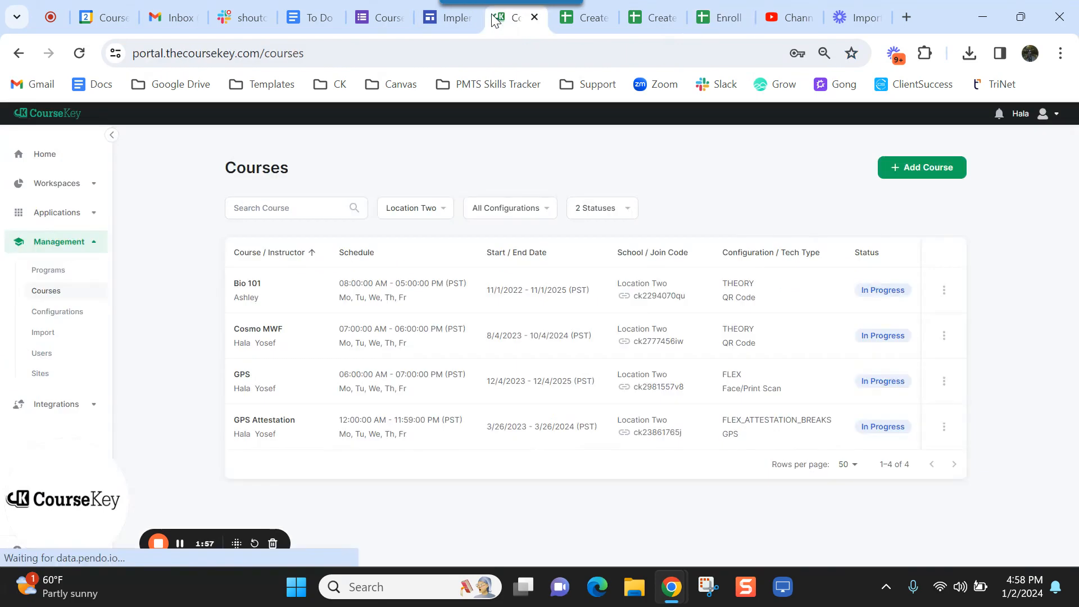
- On the Enroll Users import form, switch Allow Code off and leave Drop Students off
{"action": "left_click", "coordinate": [84, 335]}
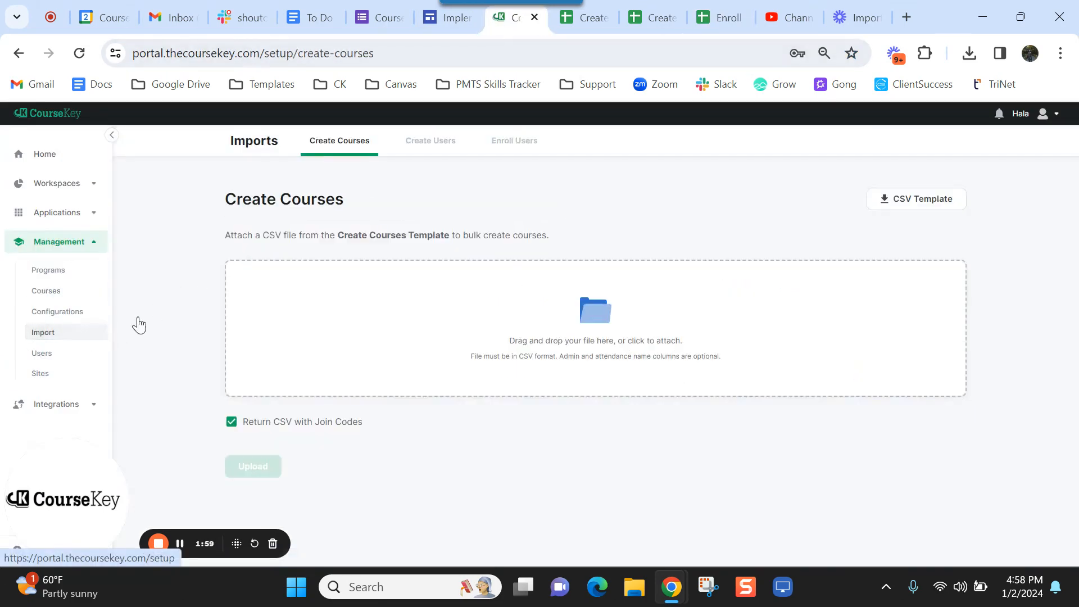
{"action": "left_click", "coordinate": [511, 149]}
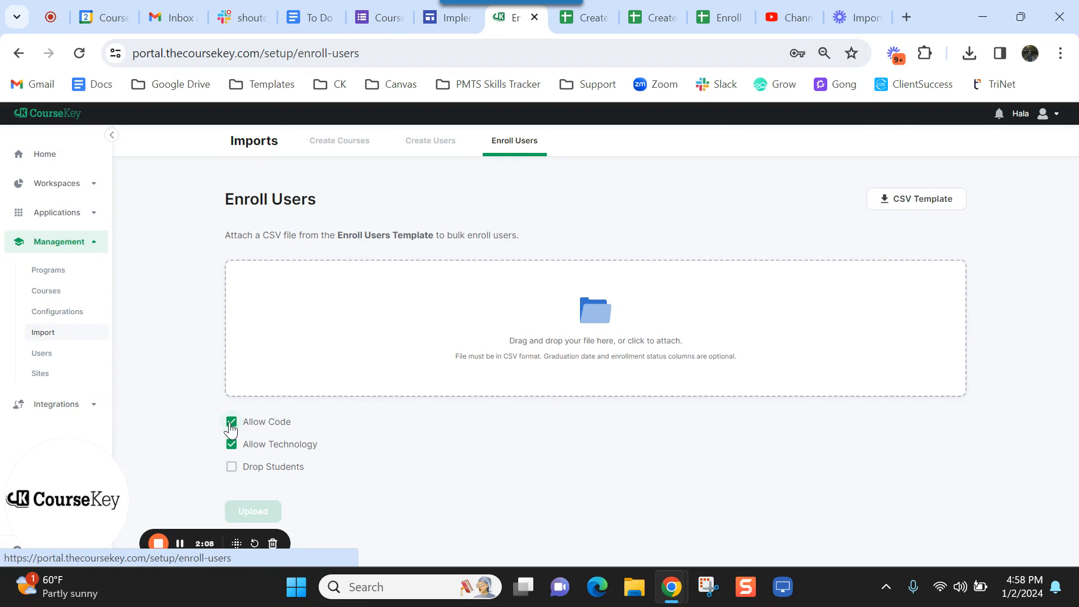
{"action": "left_click", "coordinate": [273, 426]}
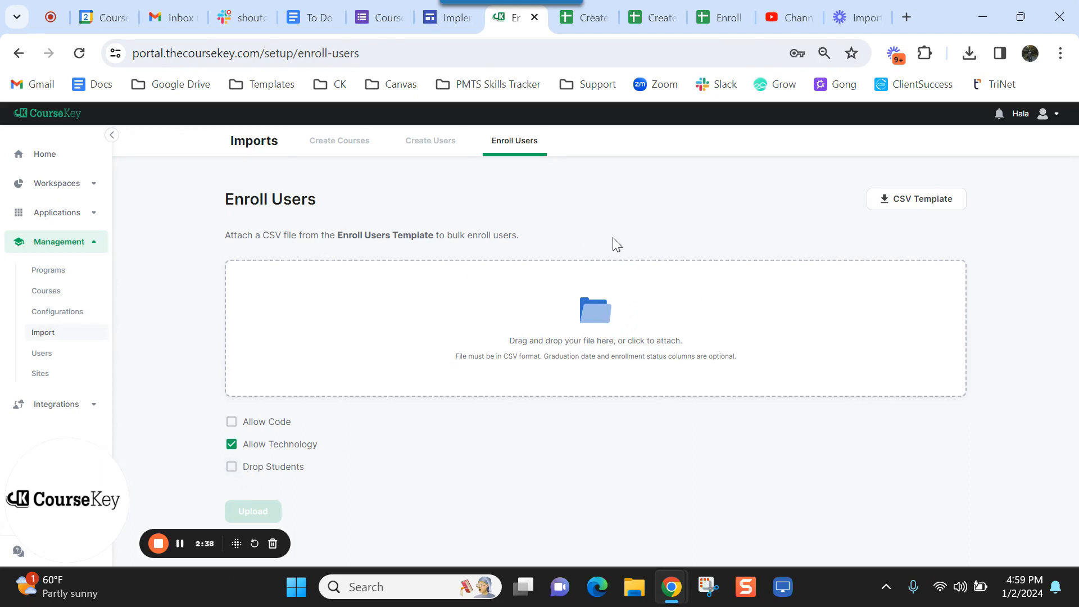
{"action": "left_click", "coordinate": [232, 471]}
{"action": "left_click", "coordinate": [233, 470]}
{"action": "left_click", "coordinate": [180, 544]}
- Open Management > Users to list existing users with their types, issued IDs, school and groups
{"action": "left_click", "coordinate": [180, 544]}
{"action": "left_click", "coordinate": [181, 544]}
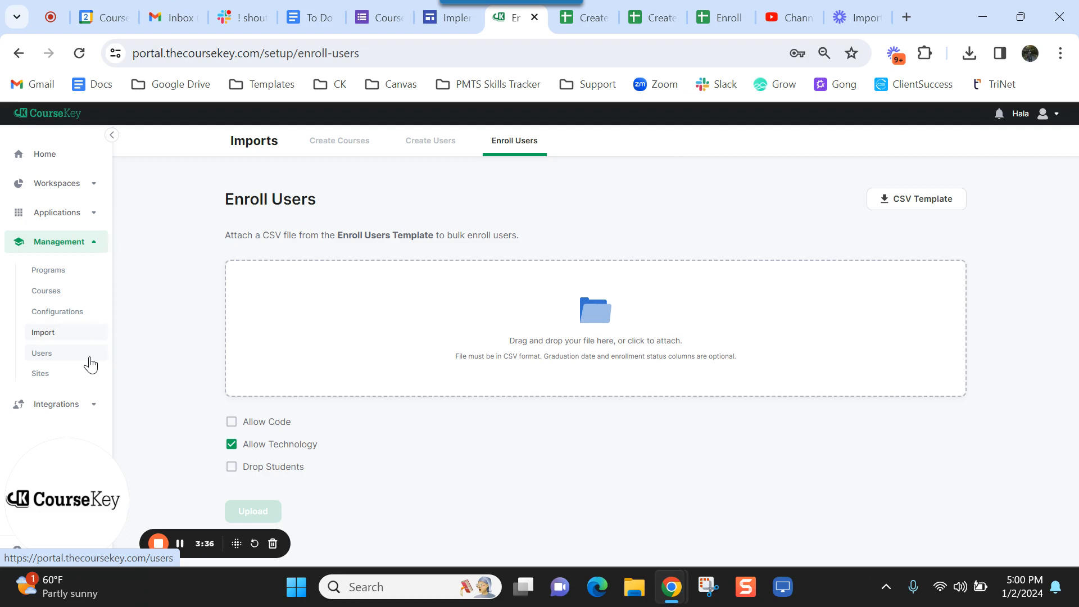
{"action": "left_click", "coordinate": [89, 363]}
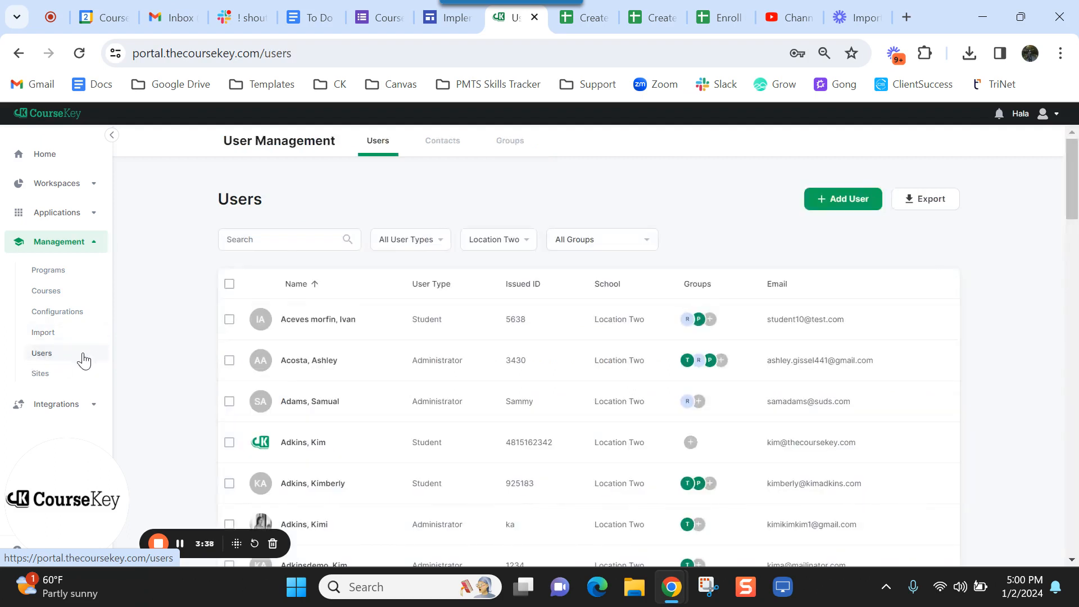
- View the first student's nine completed courses, cancel Add Course, then return to Create Courses import
{"action": "left_click", "coordinate": [333, 326]}
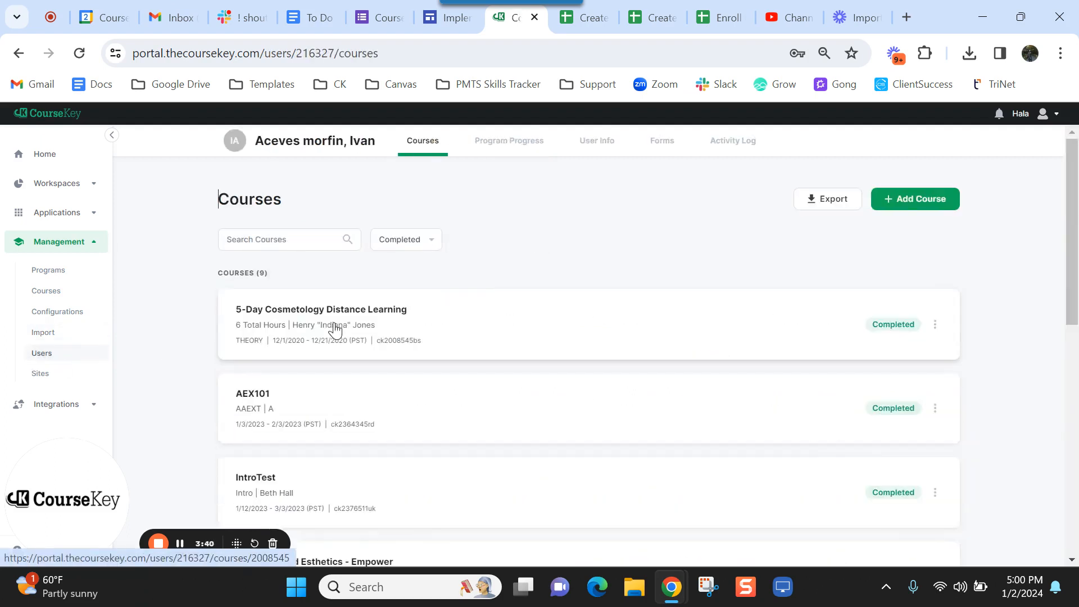
{"action": "left_click", "coordinate": [920, 203]}
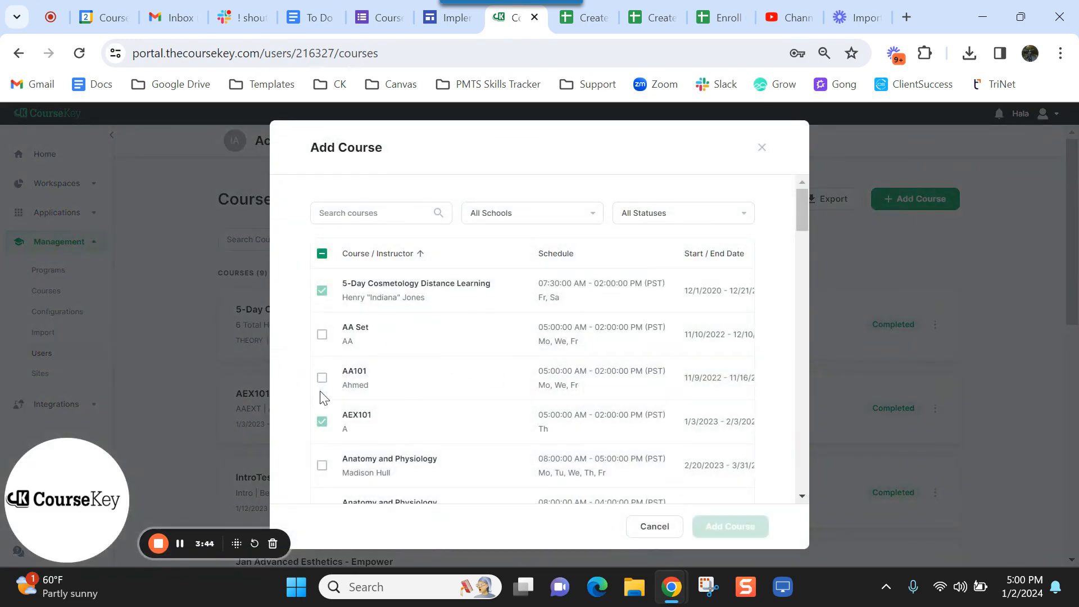
{"action": "left_click", "coordinate": [657, 527]}
{"action": "left_click", "coordinate": [85, 341]}
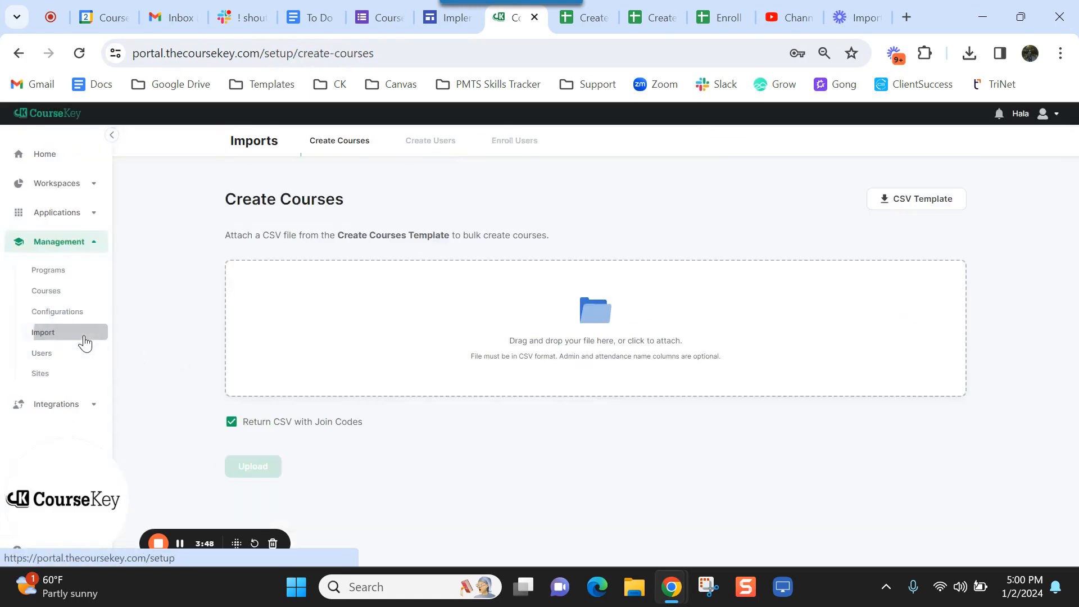